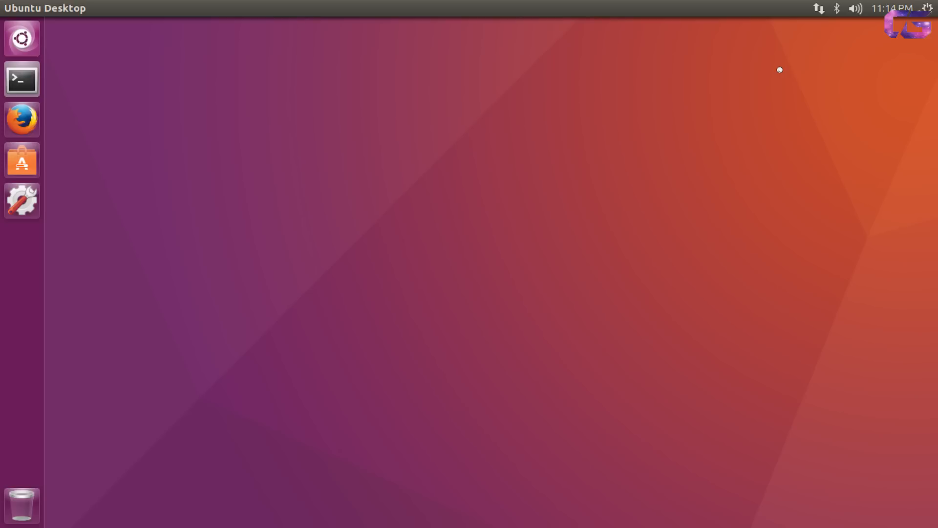
Open a terminal, start a root shell with sudo bash, and clear the screen.
key(ctrl+alt+t)
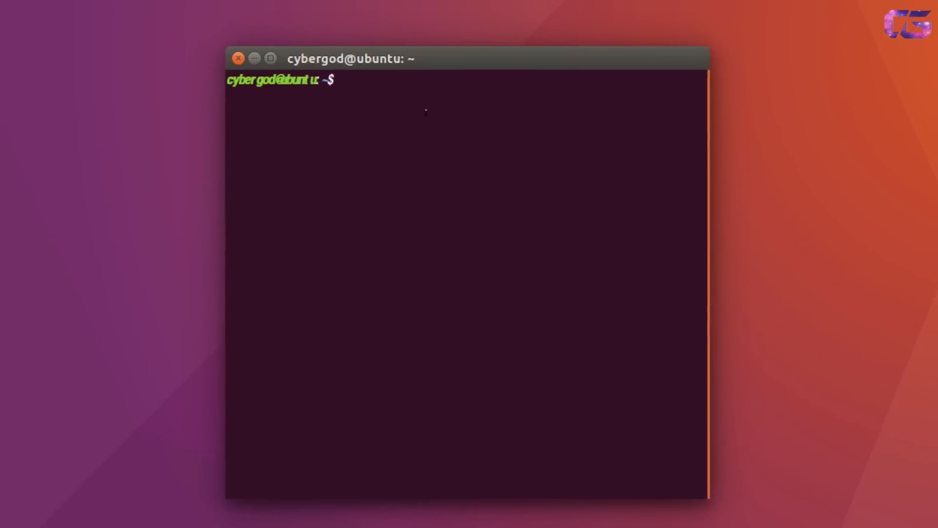
text(roc)
key(BackSpace)
key(BackSpace)
key(BackSpace)
text(sudo bash)
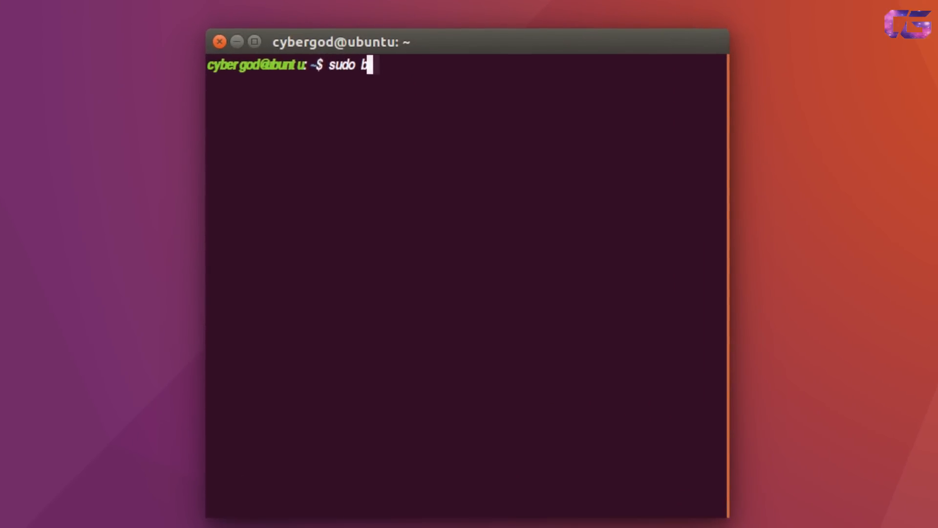
key(Return)
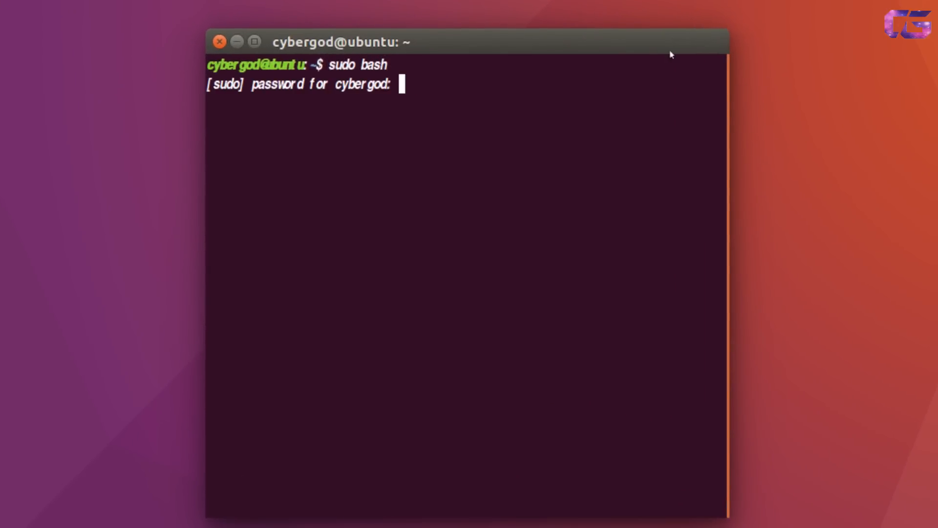
key(Return)
text(clear)
key(Return)
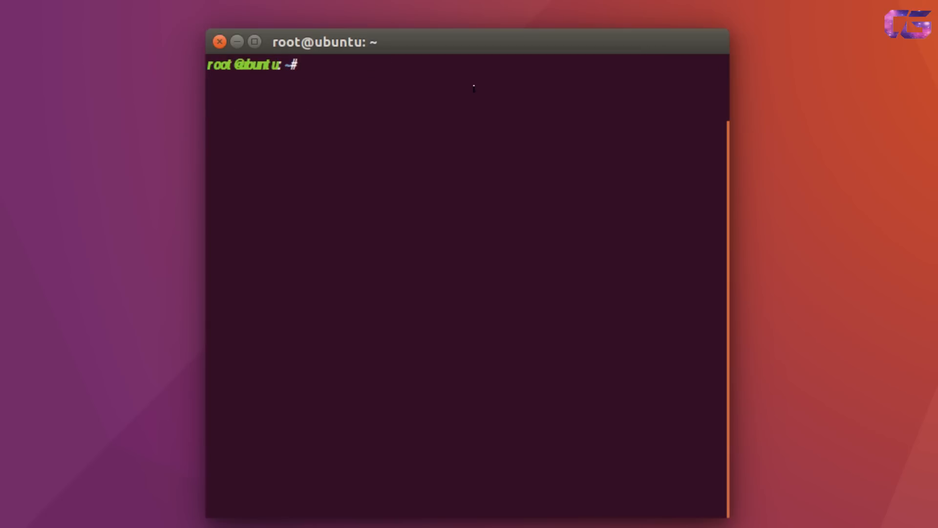
Add the ppa:gezakovacs/ppa repository and refresh the package lists with apt-get update.
text(sudo add-apt-repository ppa:gezakovacs/ppa)
key(Left)
key(Left)
key(Left)
key(Left)
key(Left)
key(Left)
key(Left)
key(Left)
key(Left)
key(Left)
key(Left)
key(Left)
key(Left)
key(Left)
key(Left)
key(Left)
key(Left)
key(Left)
key(Left)
key(Left)
key(BackSpace)
key(BackSpace)
key(BackSpace)
key(Delete)
key(Delete)
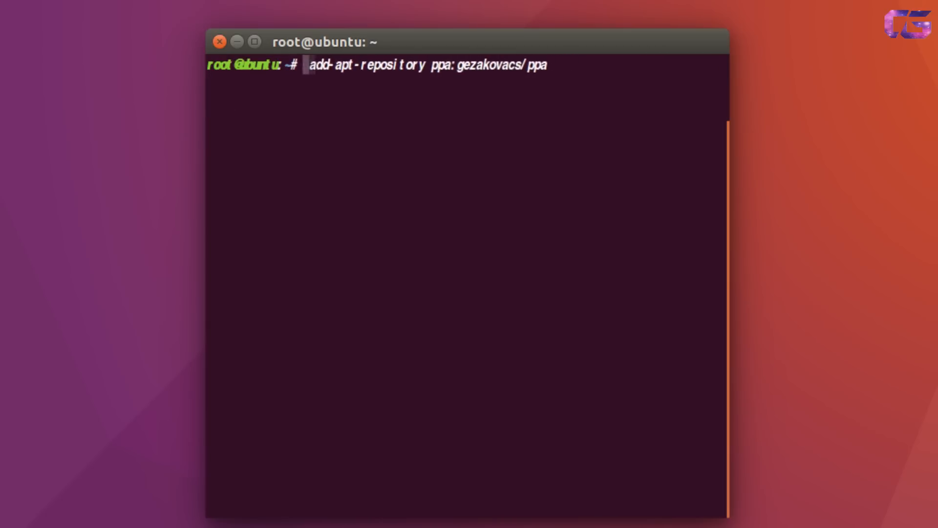
key(Return)
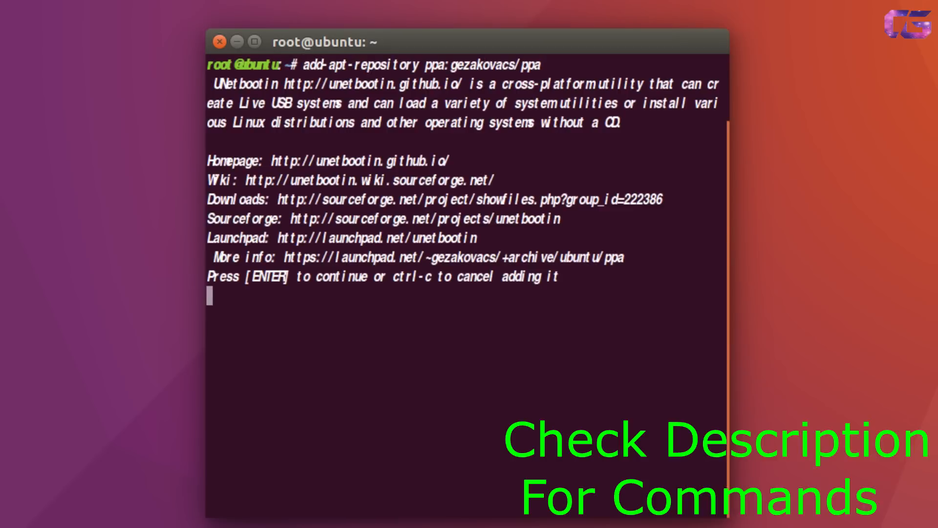
key(Return)
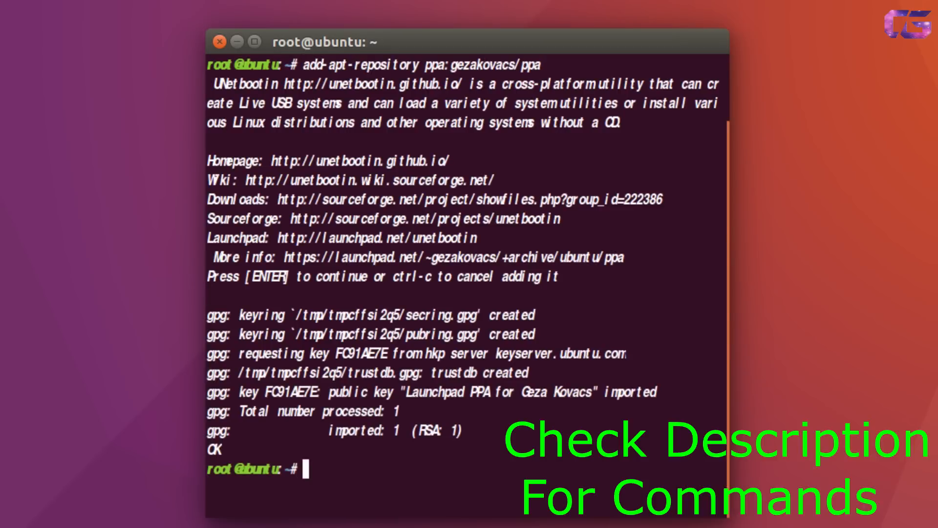
text(apt-get update)
key(Return)
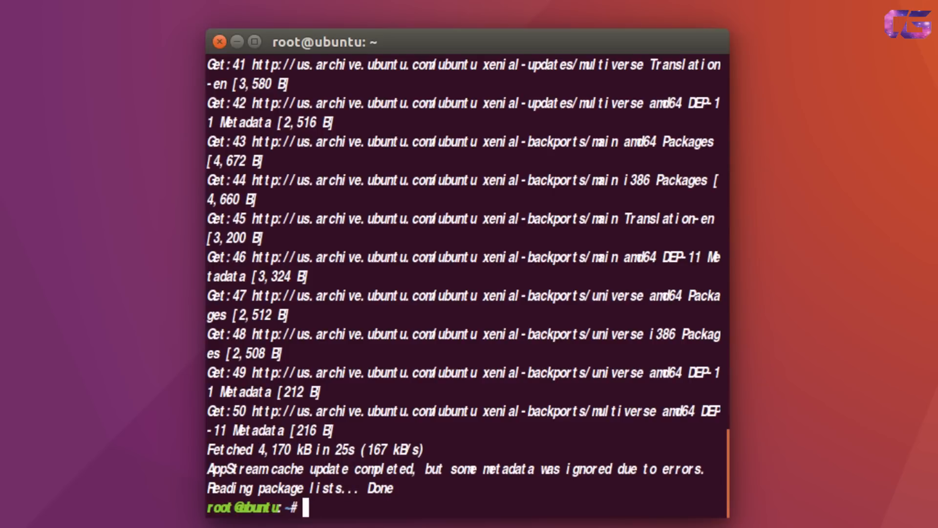
Install the unetbootin package with apt-get, answering Y, then launch unetbootin.
text(apt--)
key(BackSpace)
key(BackSpace)
text(-get i)
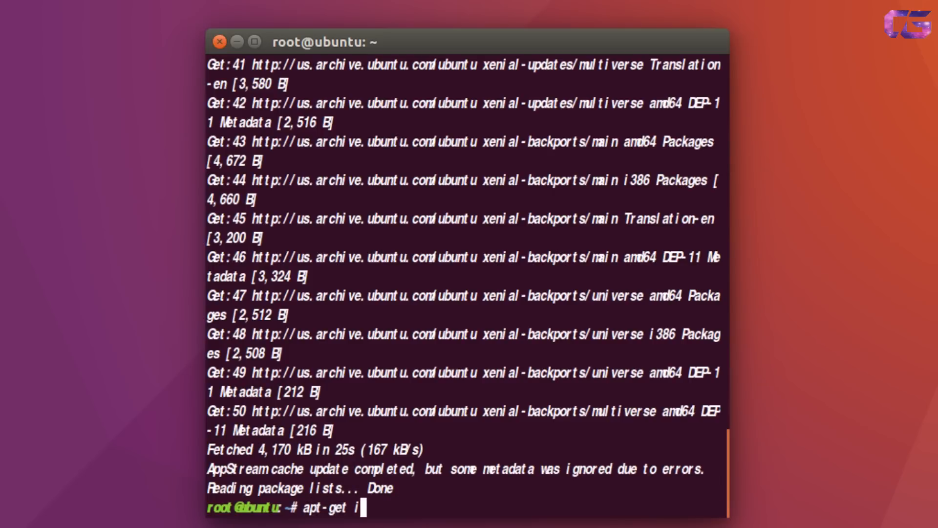
text(nstall unetbootin)
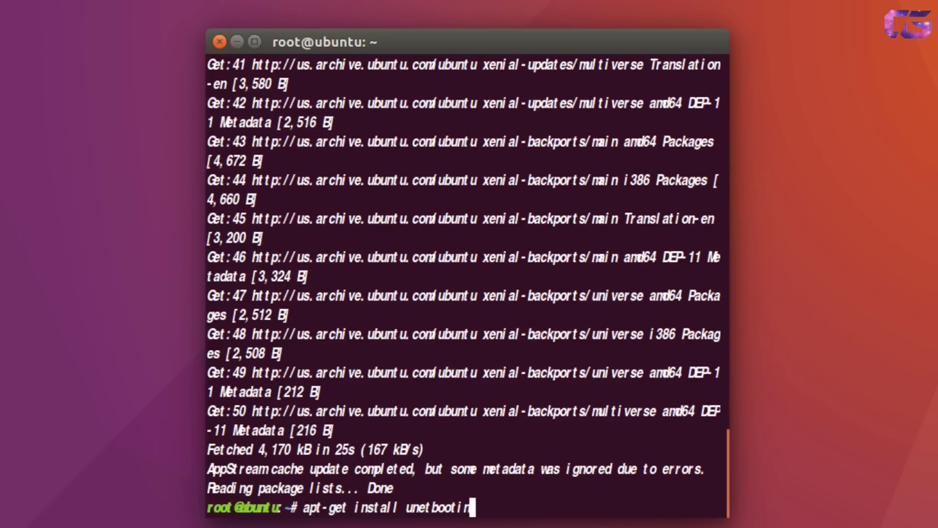
key(Return)
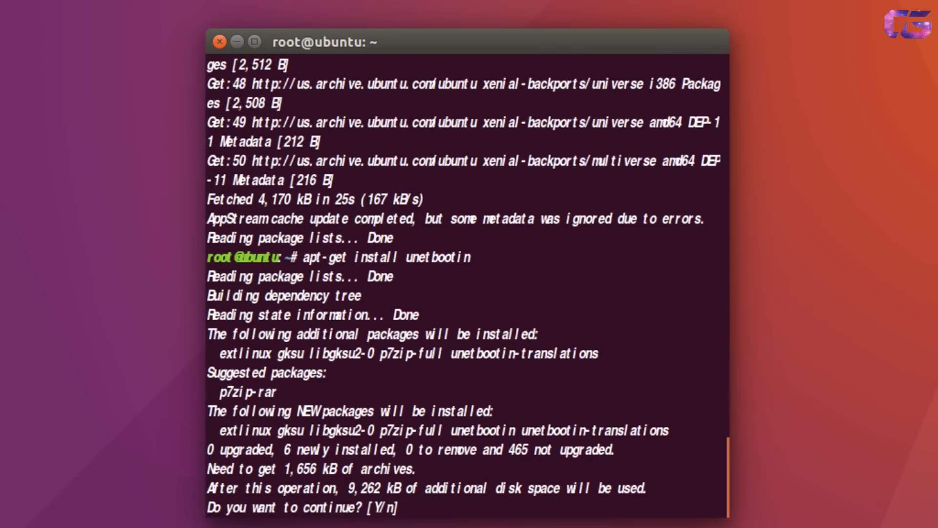
text(Y)
key(Return)
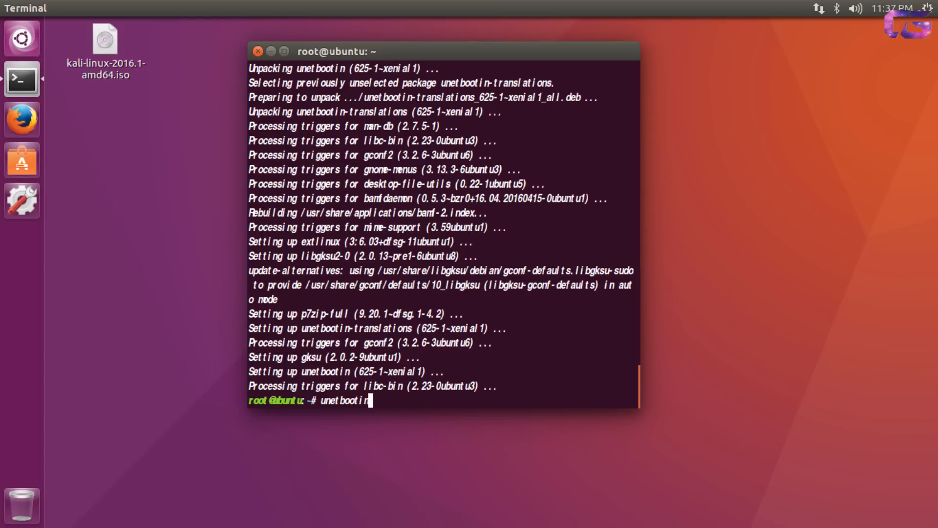
key(BackSpace)
key(Return)
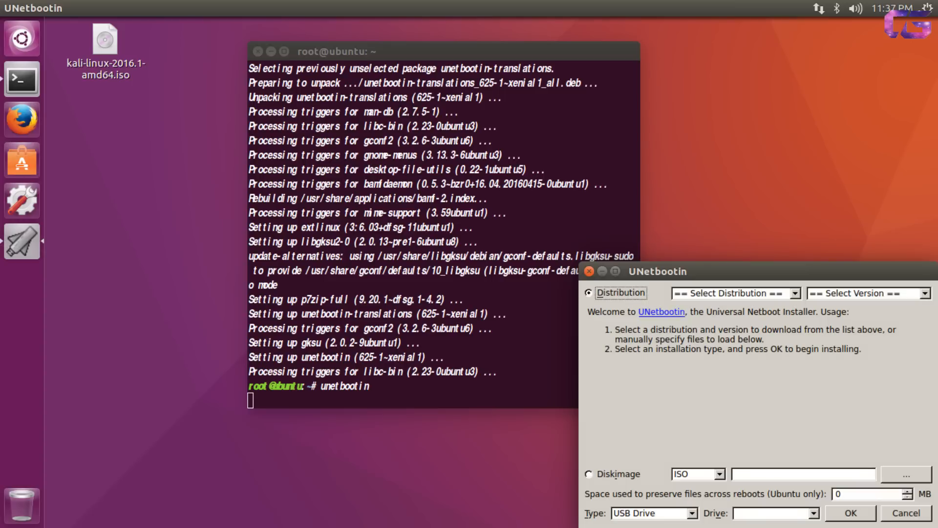
Select the Ubuntu 16.04_Live distribution in UNetbootin.
drag(672, 268, 351, 67)
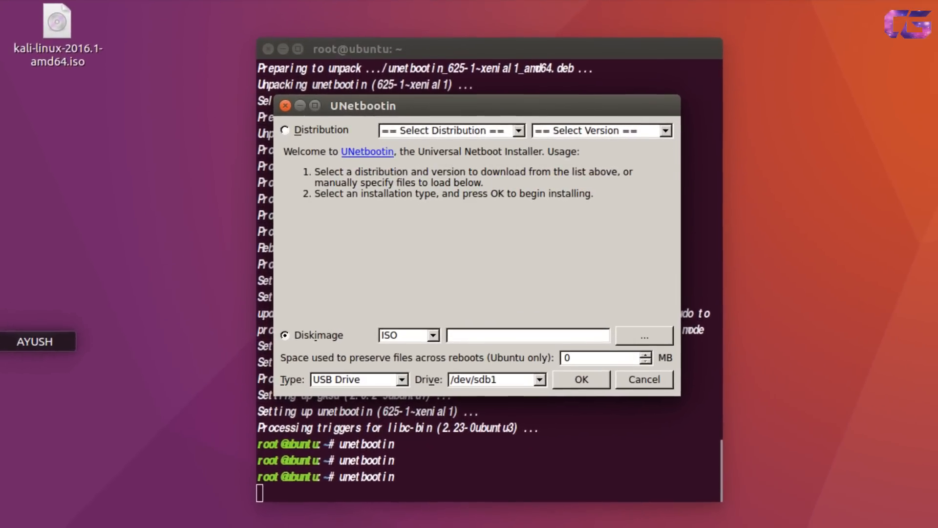
click(295, 123)
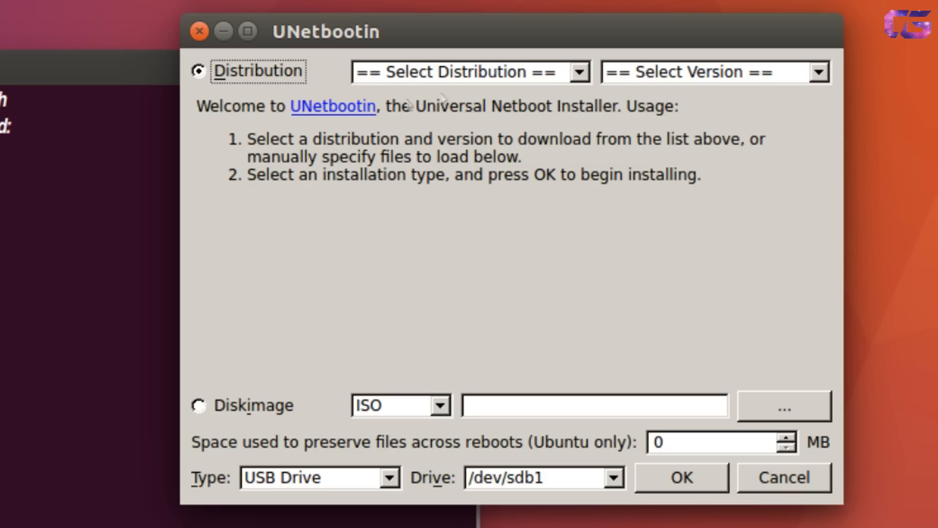
click(497, 88)
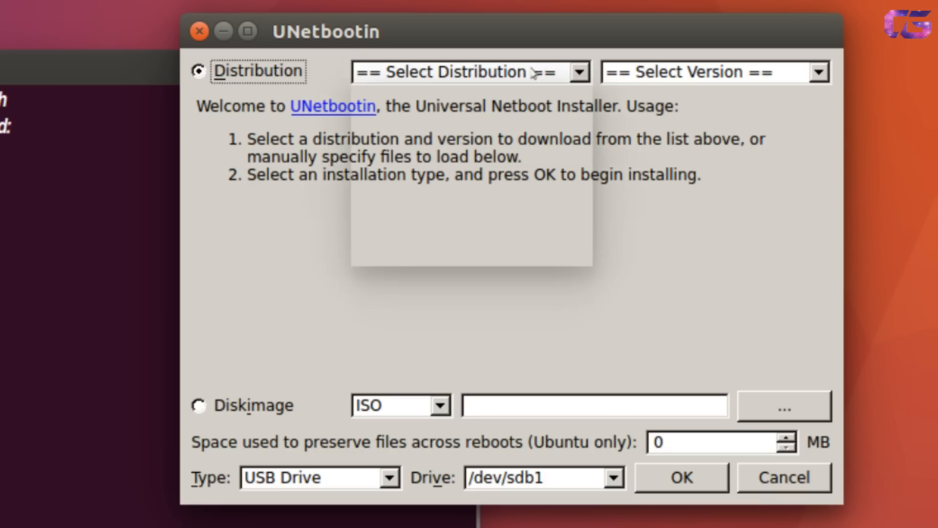
scroll(471, 215, down, 10)
scroll(476, 207, down, 1)
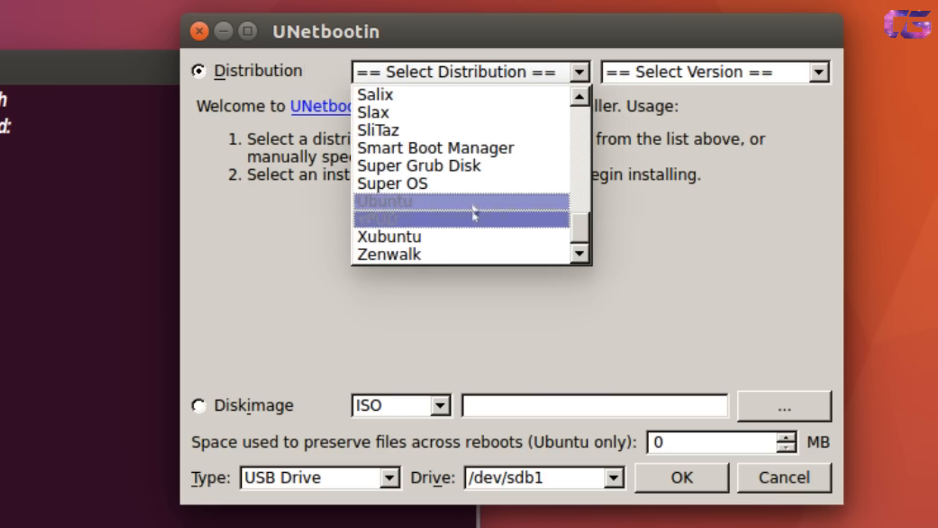
click(476, 201)
click(677, 68)
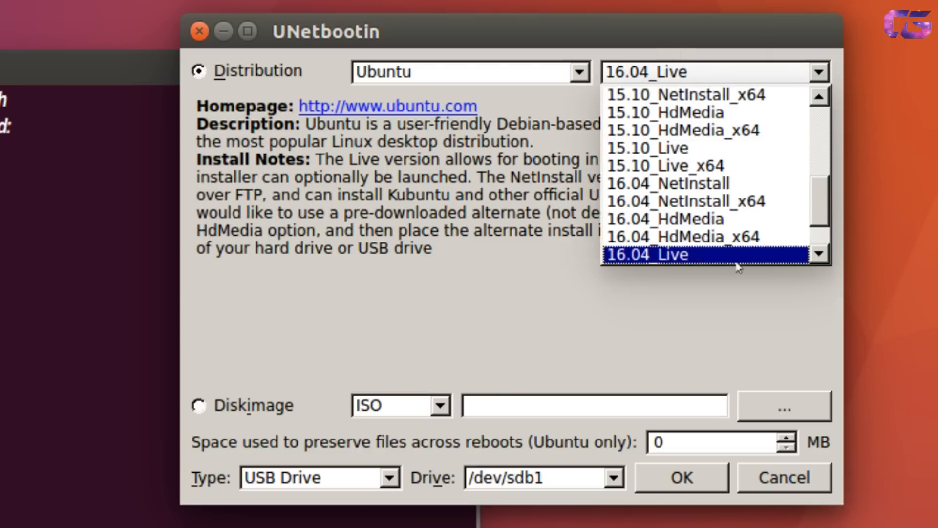
scroll(811, 201, down, 1)
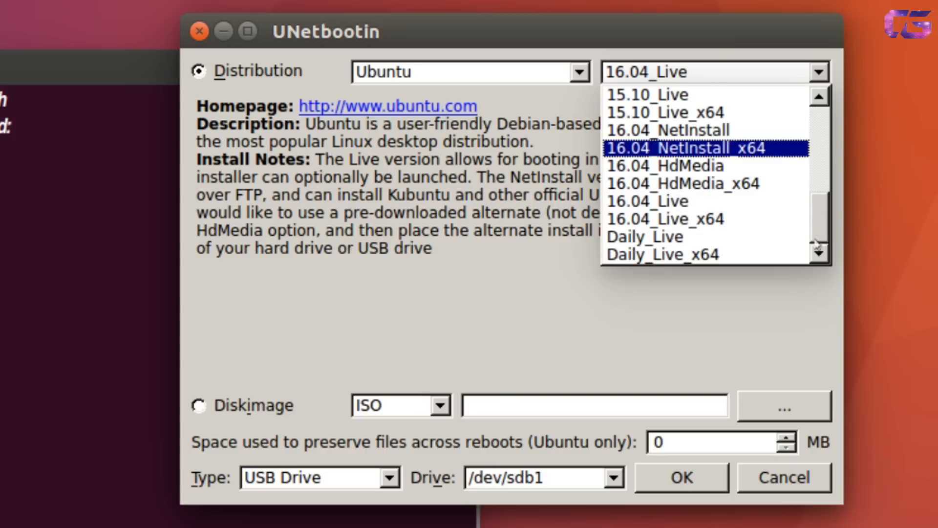
click(698, 203)
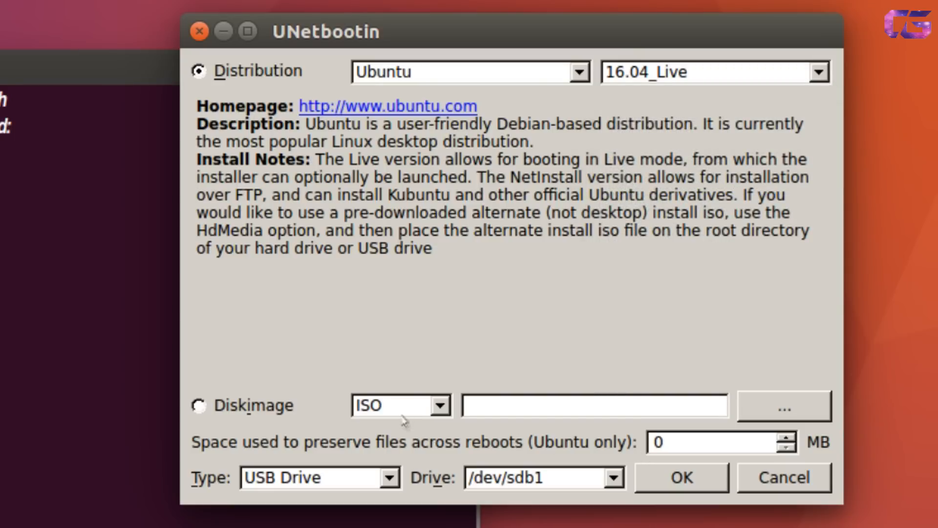
Switch the UNetbootin source to an ISO disk image.
click(440, 405)
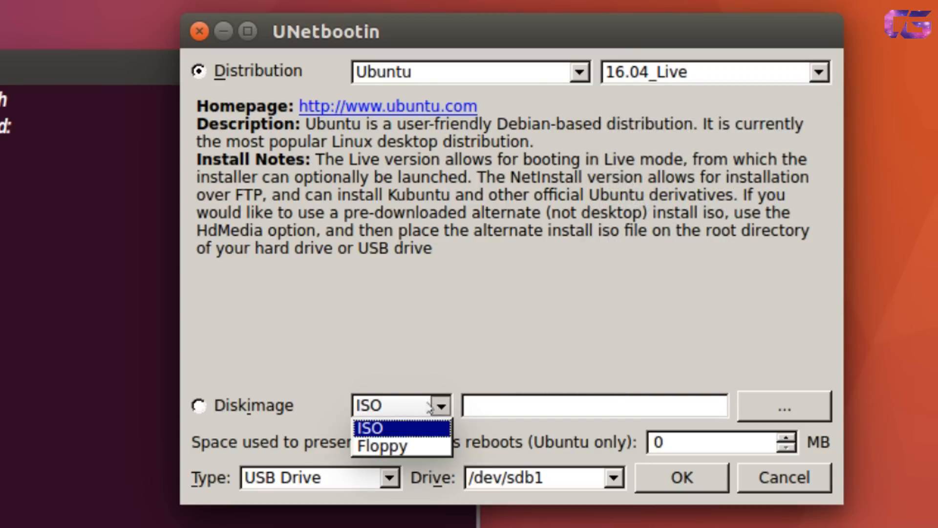
click(246, 412)
click(247, 412)
Choose ubuntu-16.04-desktop-amd64.iso from the Desktop and write it to the USB drive.
click(785, 407)
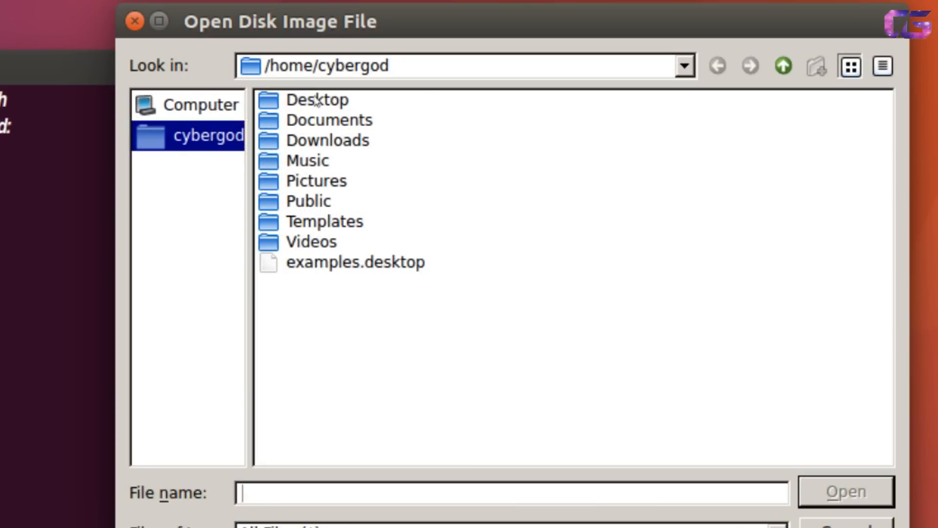
double_click(318, 102)
click(316, 109)
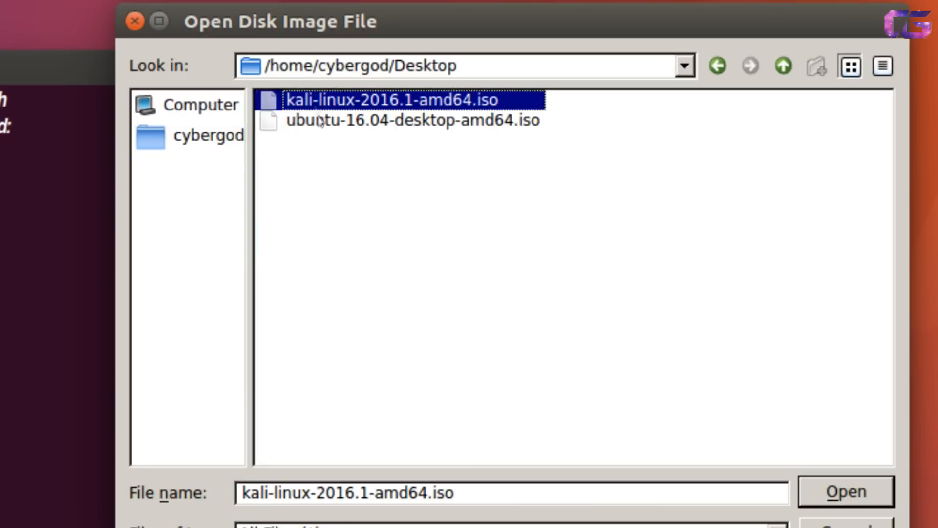
click(389, 120)
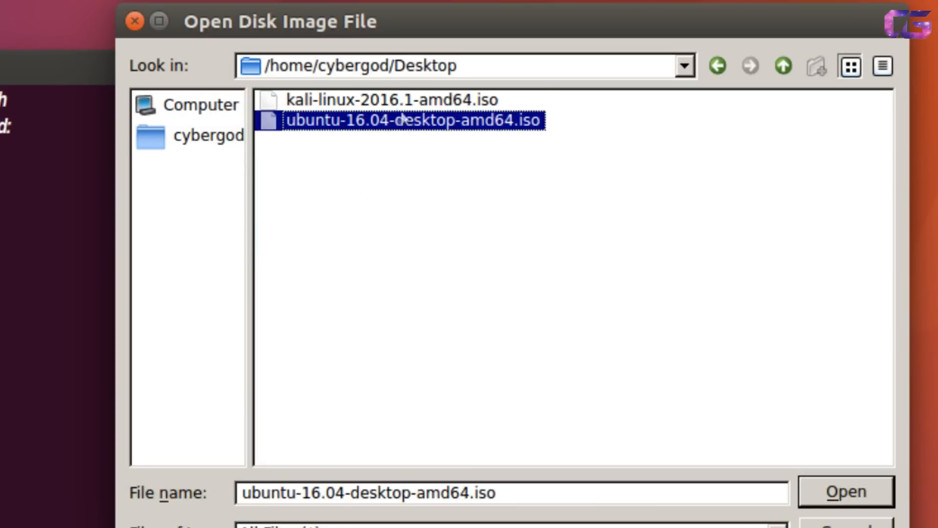
click(848, 493)
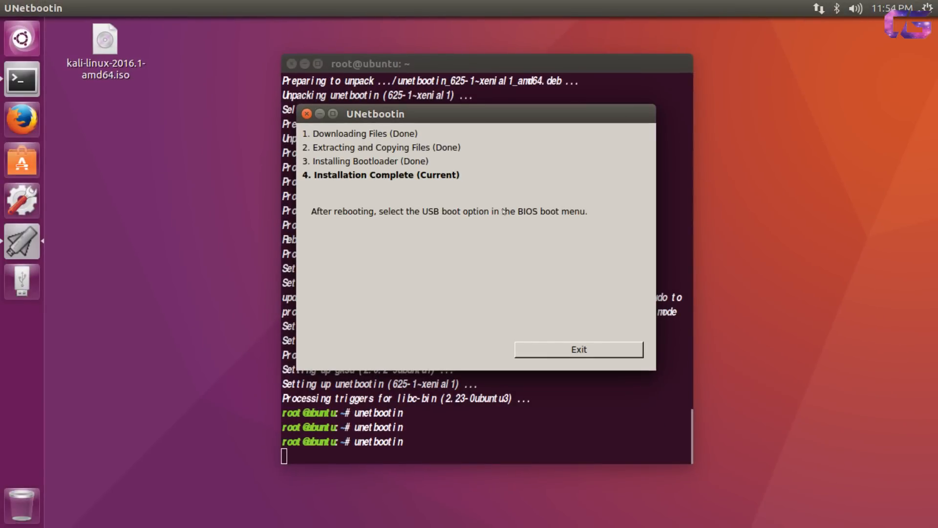
Exit UNetbootin once installation completes and close the terminal window.
click(583, 350)
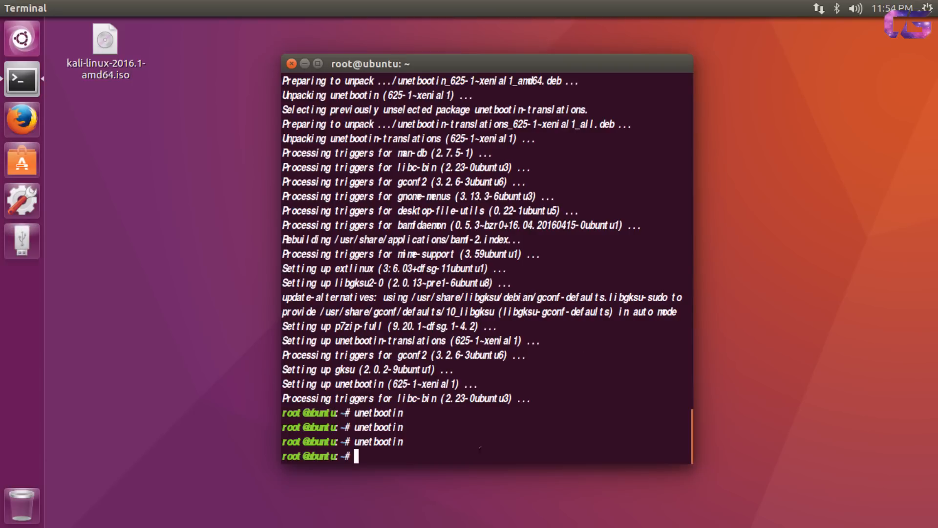
click(291, 63)
click(633, 315)
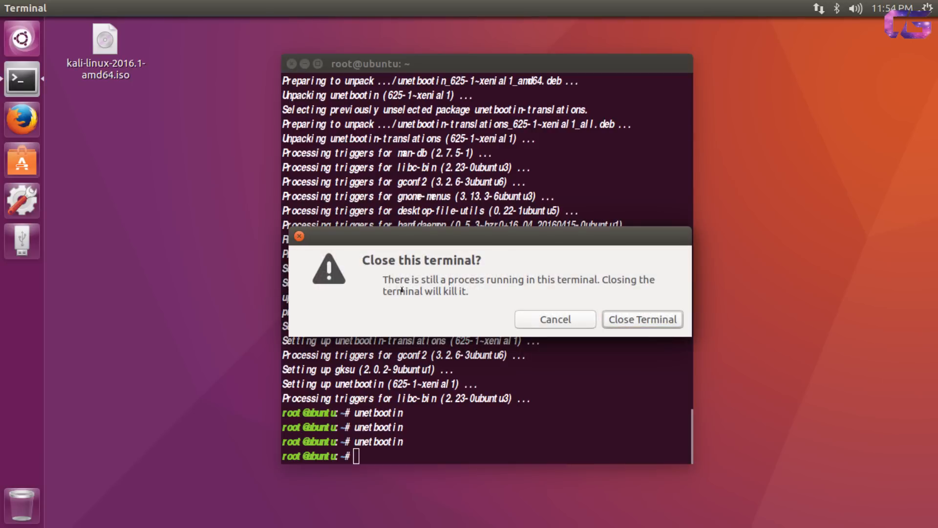
click(602, 318)
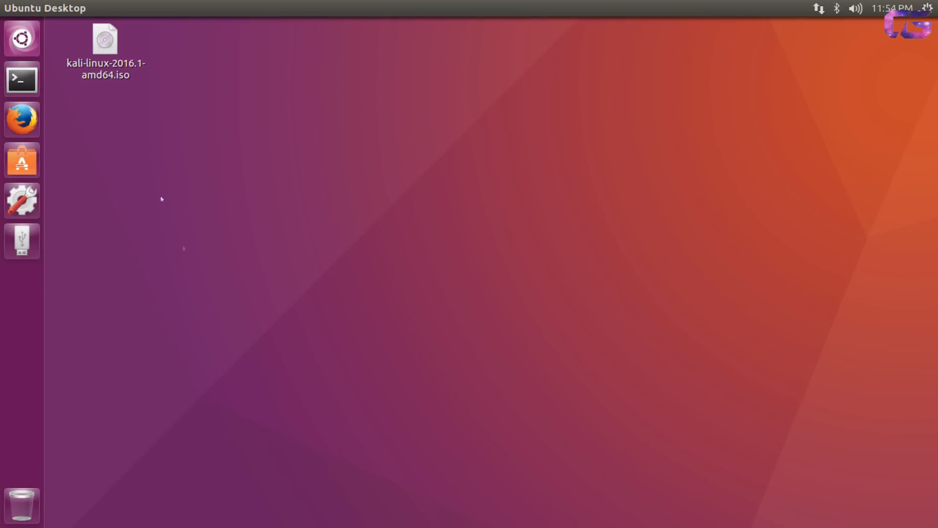
Browse the Main, Advanced and Security pages of the PhoenixBIOS setup.
click(27, 82)
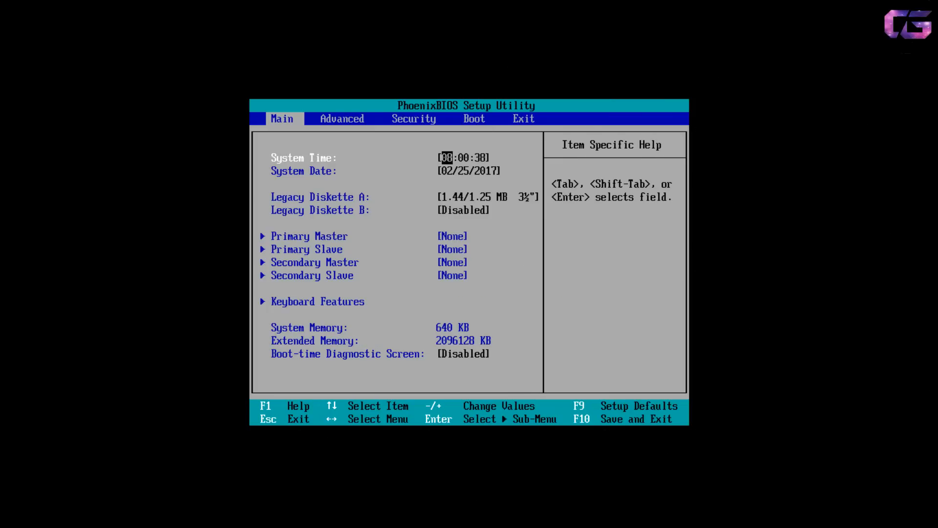
key(Down)
key(Down)
key(Down)
key(Down)
key(Down)
key(Down)
key(Down)
key(Up)
key(Up)
key(Up)
key(Up)
key(Right)
key(Right)
key(Left)
key(Right)
key(Right)
key(Left)
key(Left)
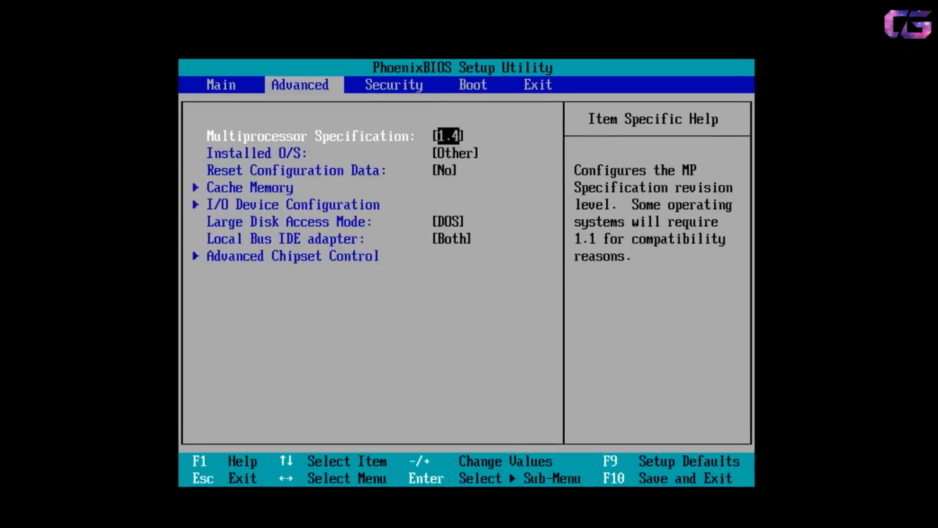
key(Left)
Step through the Main page items, then move across to the Boot page.
key(Down)
key(Down)
key(Down)
key(Down)
key(Down)
key(Down)
key(Down)
key(Down)
key(Down)
key(Up)
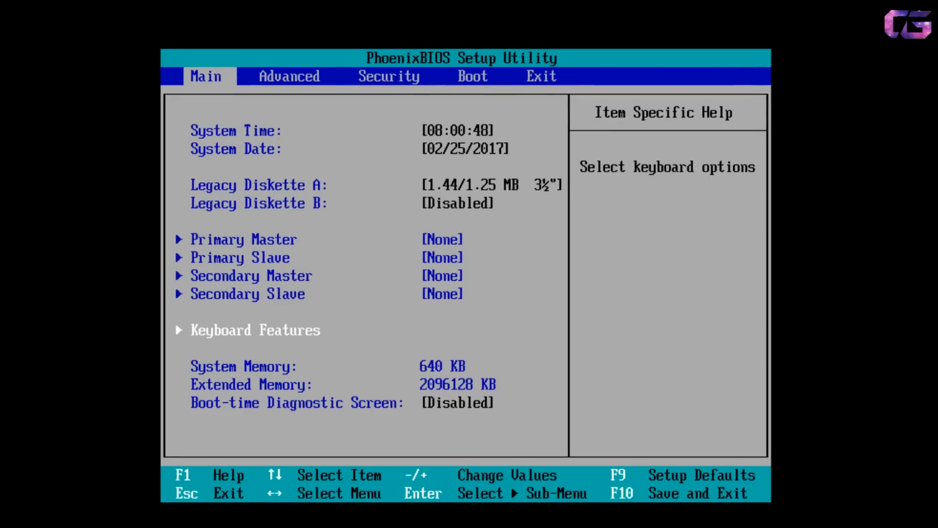
key(Up)
key(Up)
key(Up)
key(Up)
key(Up)
key(Up)
key(Up)
key(Up)
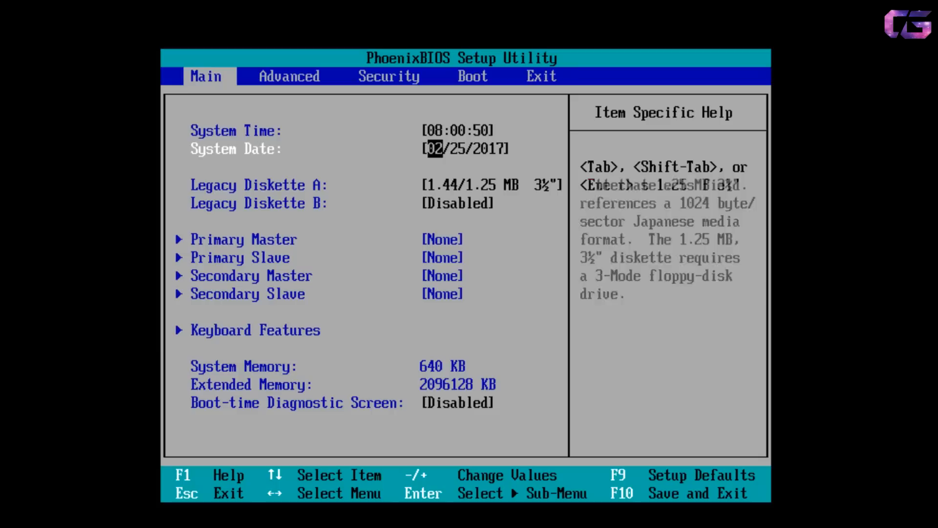
key(Right)
key(Right)
key(Left)
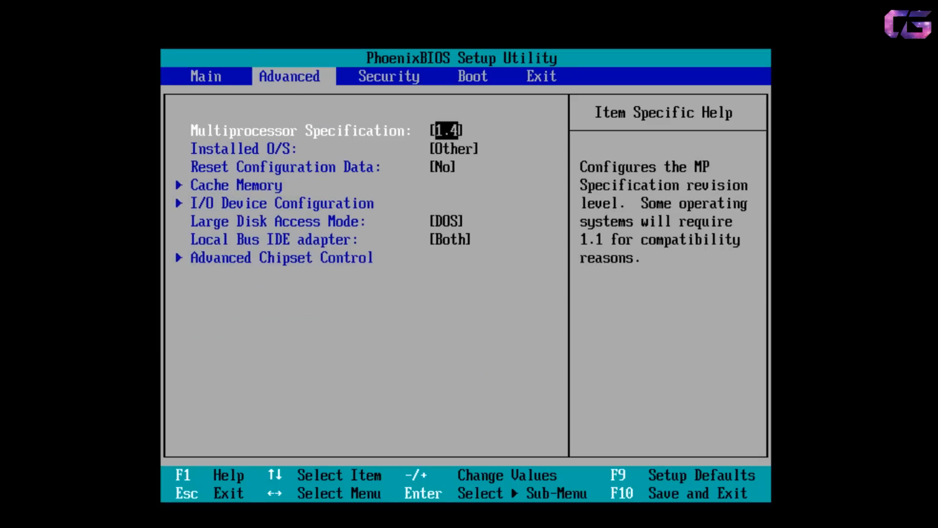
key(Right)
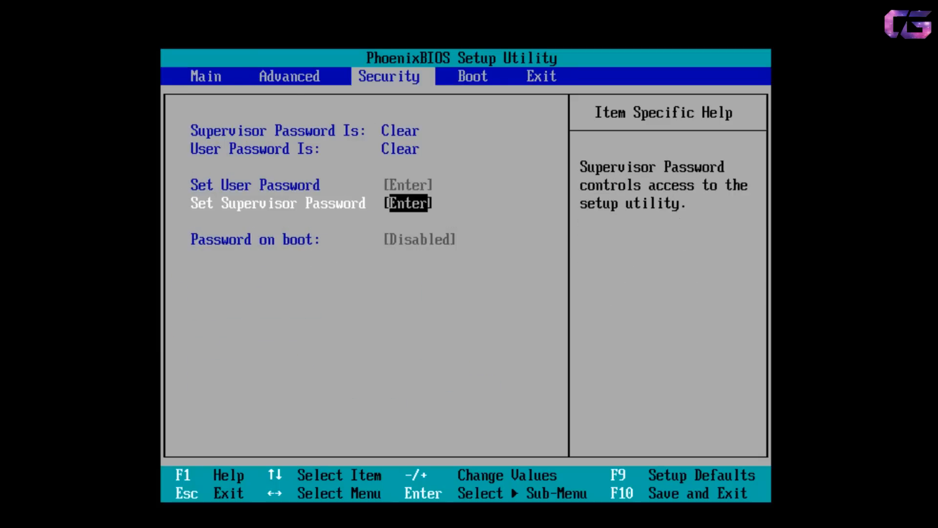
key(Right)
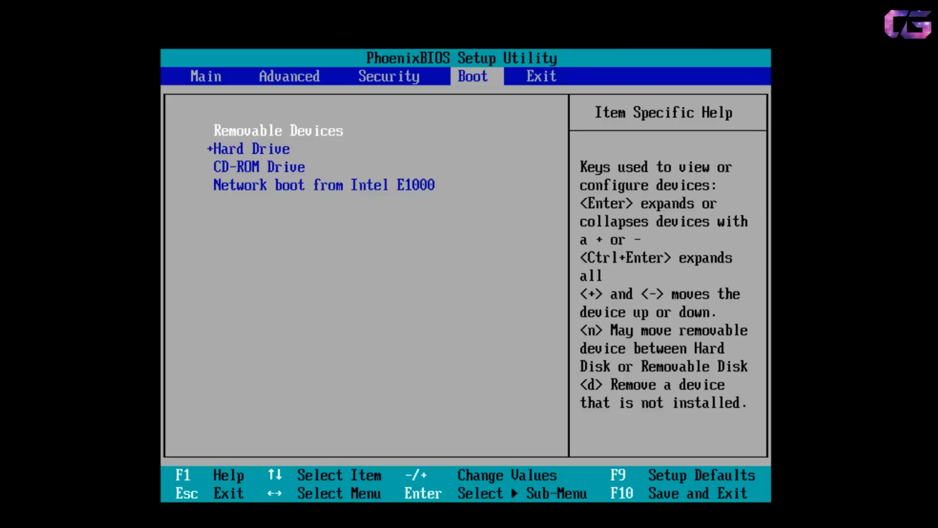
Review the boot device list, ending on Removable Devices.
key(Down)
key(Down)
key(Down)
key(Up)
key(Up)
key(Up)
key(Down)
key(Up)
key(Down)
key(Down)
key(Down)
key(Up)
key(Up)
key(Up)
key(Down)
key(Down)
key(Up)
key(Up)
key(Down)
key(Down)
key(Down)
key(Up)
key(Up)
key(Up)
key(Down)
key(Up)
Keep Removable Devices at the top of the boot order, then save and exit with F10.
key(minus)
key(minus)
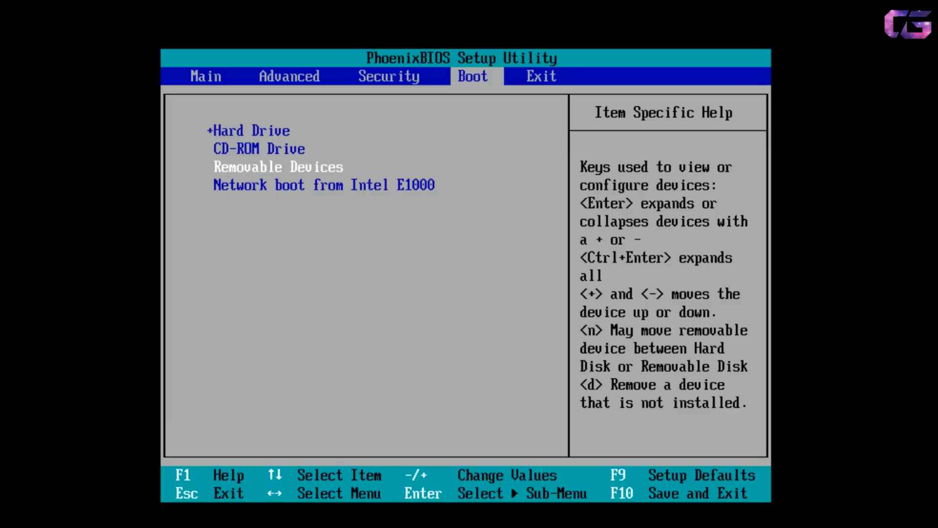
key(plus)
key(plus)
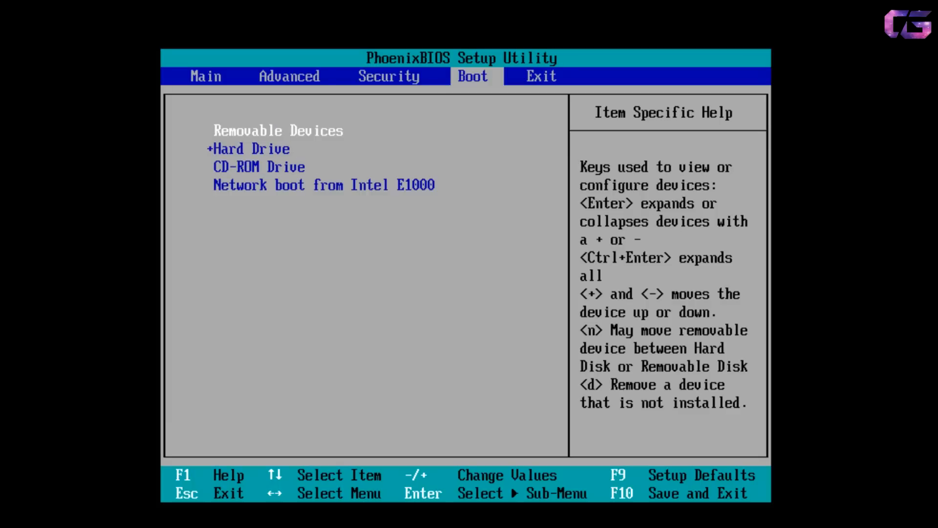
key(F10)
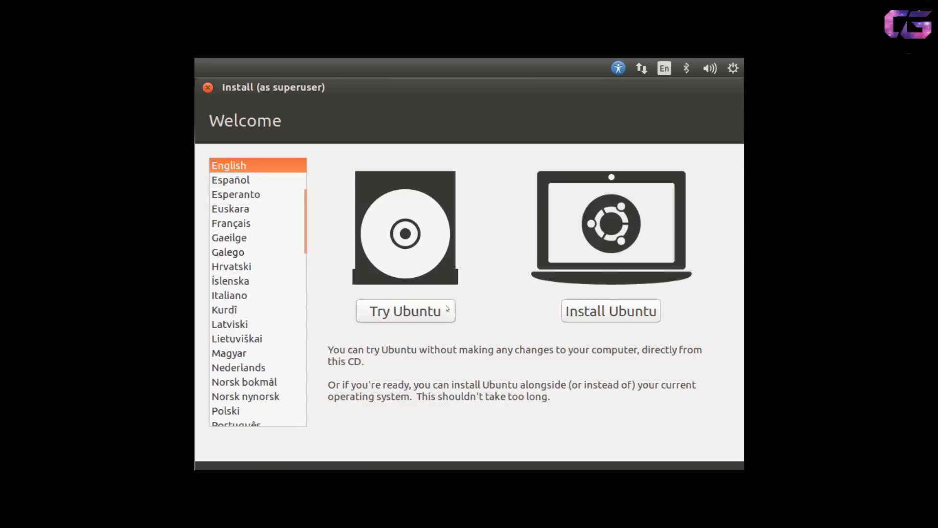
Keep English as the installer language and start the Try Ubuntu live session.
click(257, 195)
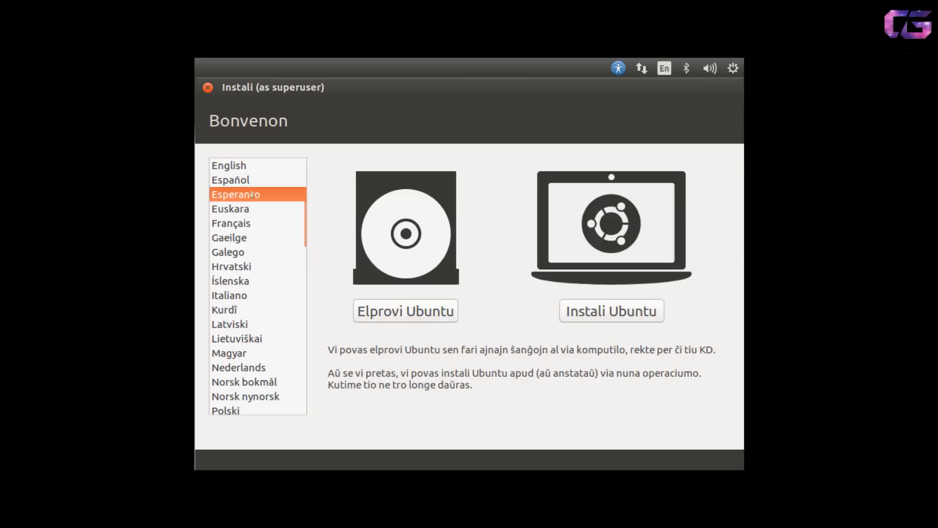
click(230, 165)
click(422, 309)
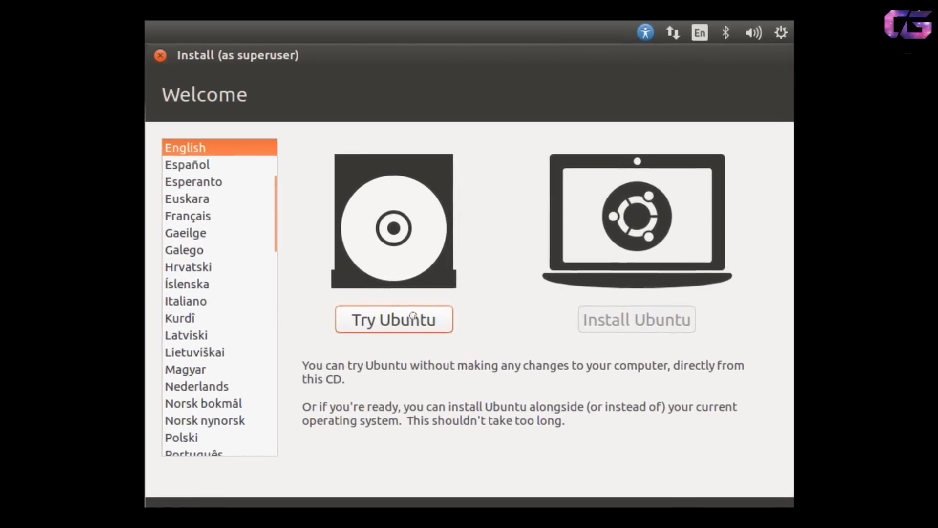
click(415, 324)
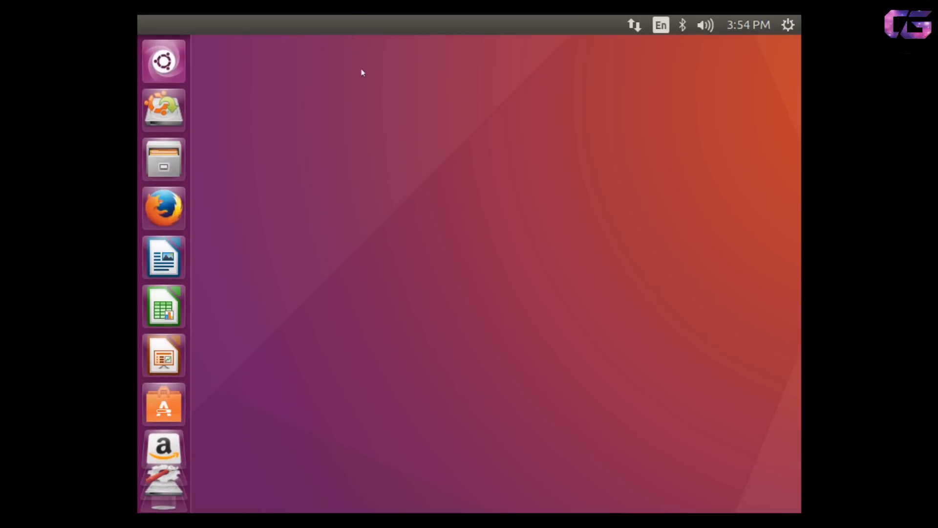
Open Terminal from the Dash, run sudo bash then gparted, and select /dev/sda1.
click(164, 61)
text(terminal)
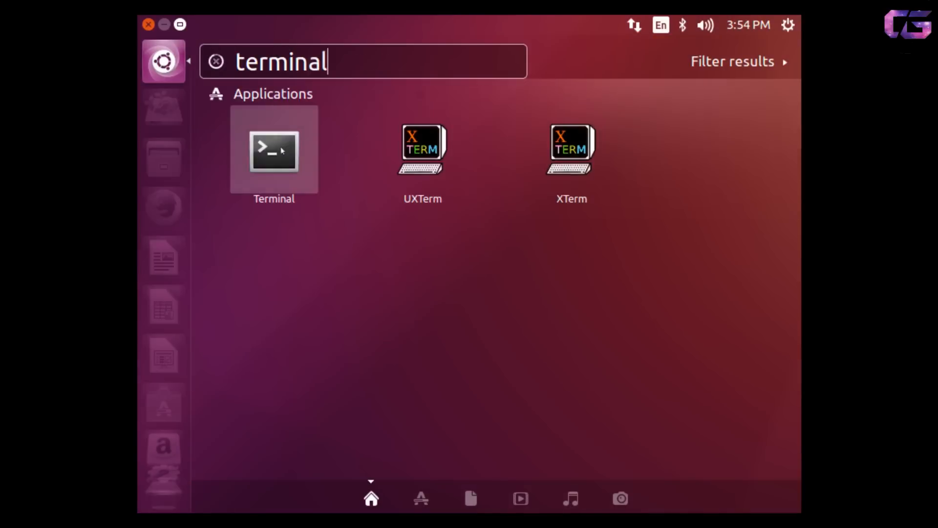
click(282, 150)
text(sudo )
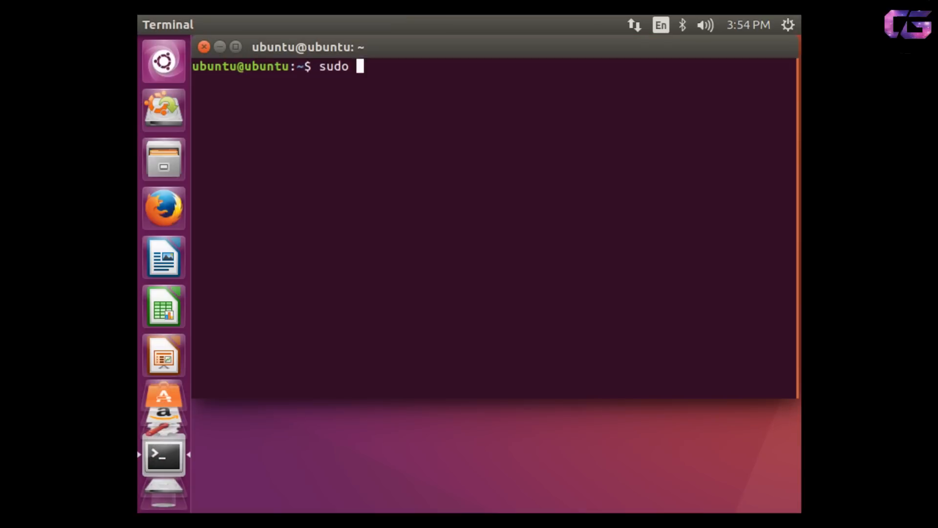
text(bash)
key(Return)
text(gparted)
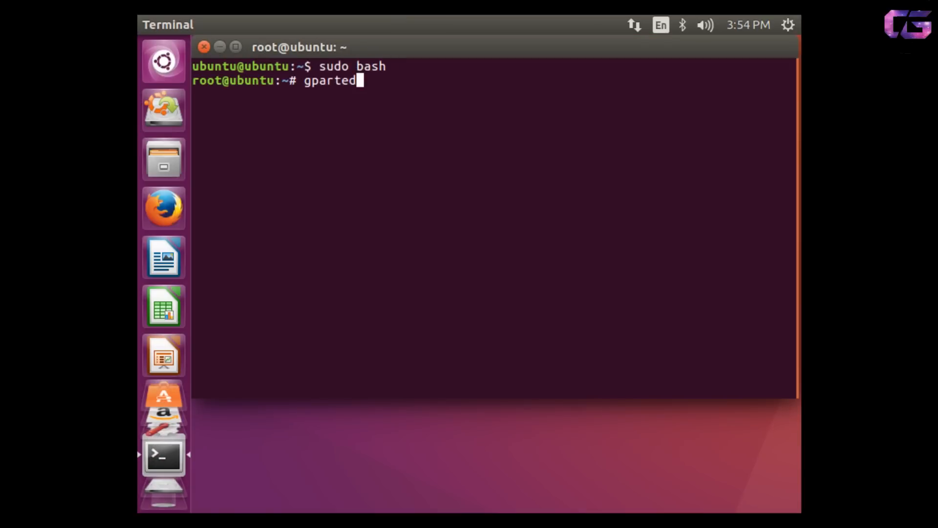
key(Return)
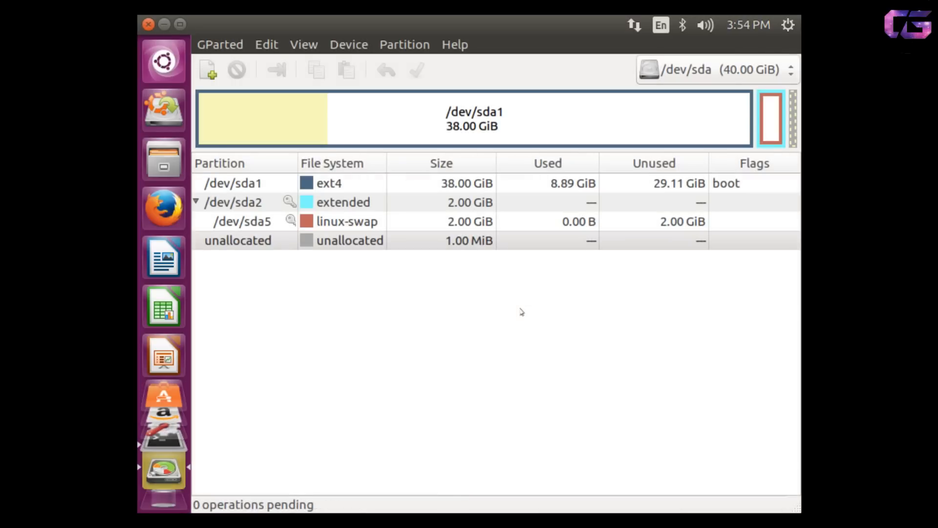
click(502, 184)
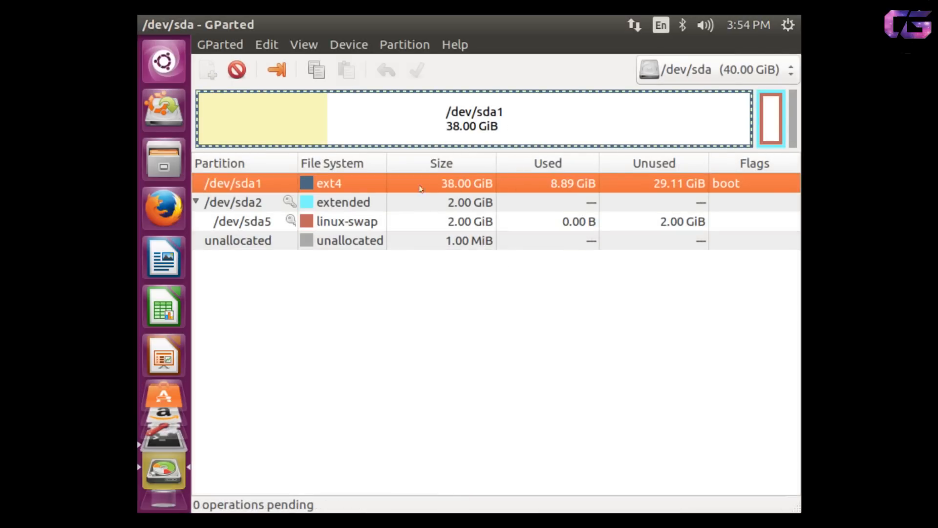
Resize /dev/sda1 with 20480 MiB free space following, accept the warning, and select the unallocated space.
right_click(455, 186)
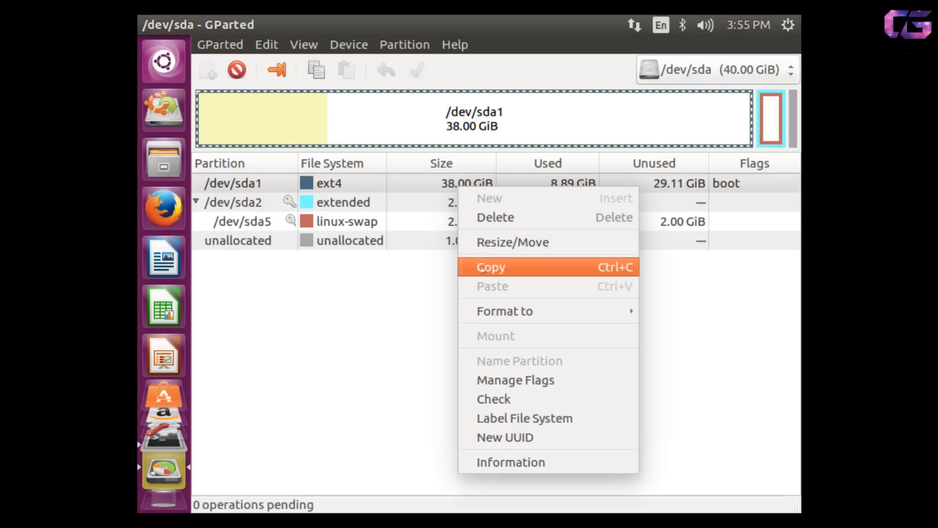
click(518, 242)
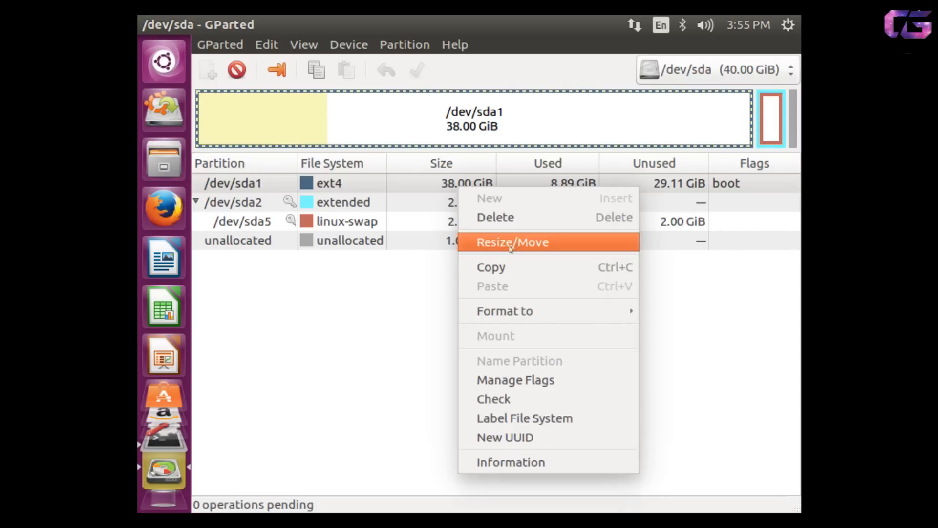
click(565, 328)
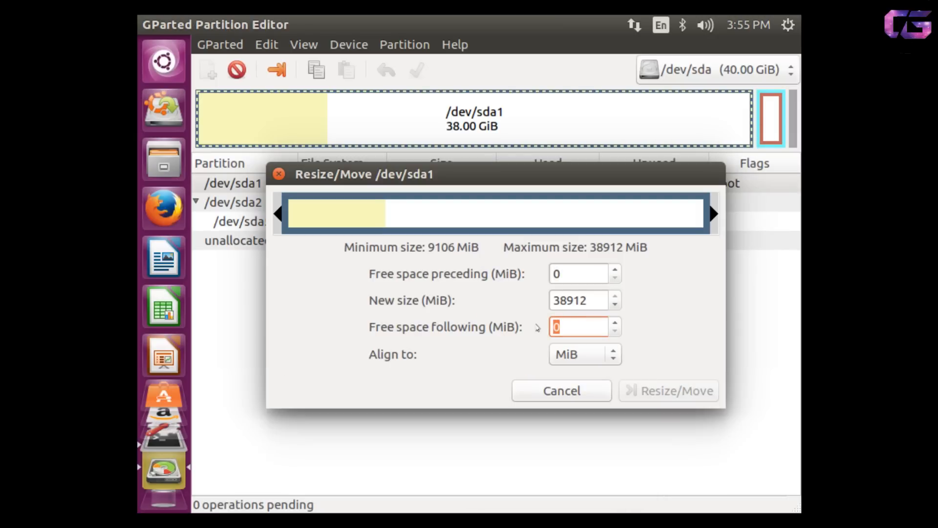
text(20480)
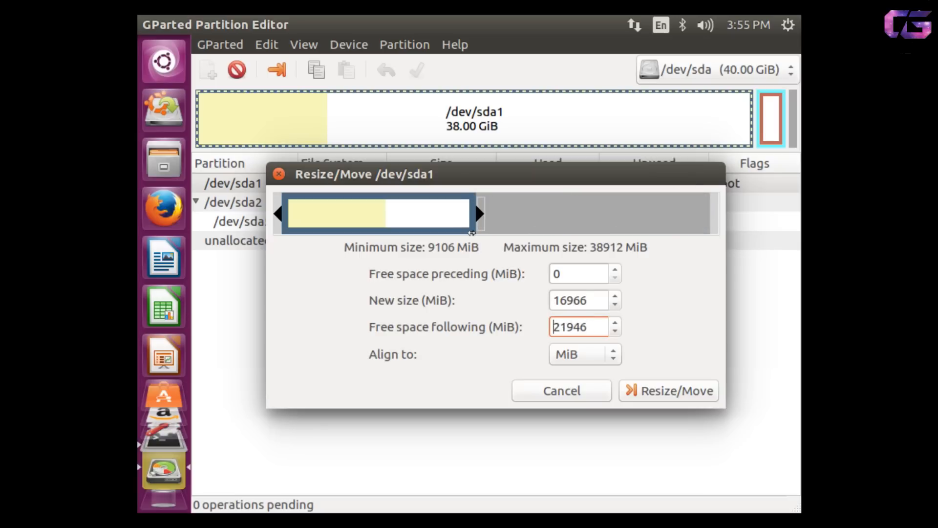
key(Return)
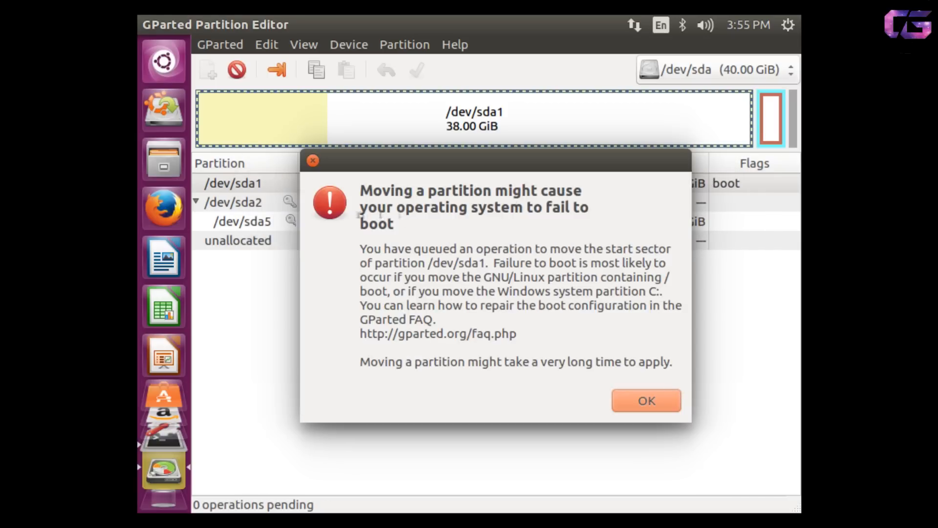
click(615, 404)
click(460, 210)
click(459, 219)
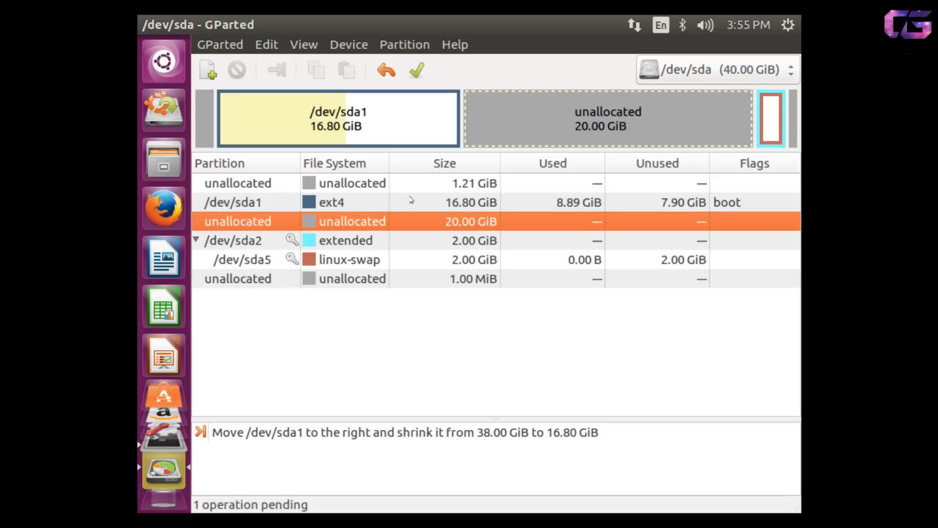
Apply all pending GParted operations and confirm the Apply prompt.
click(479, 198)
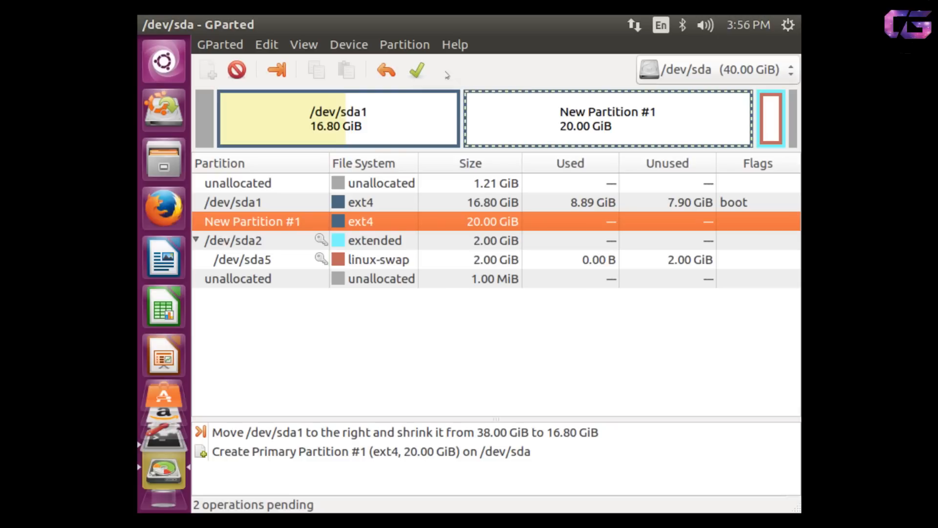
click(417, 70)
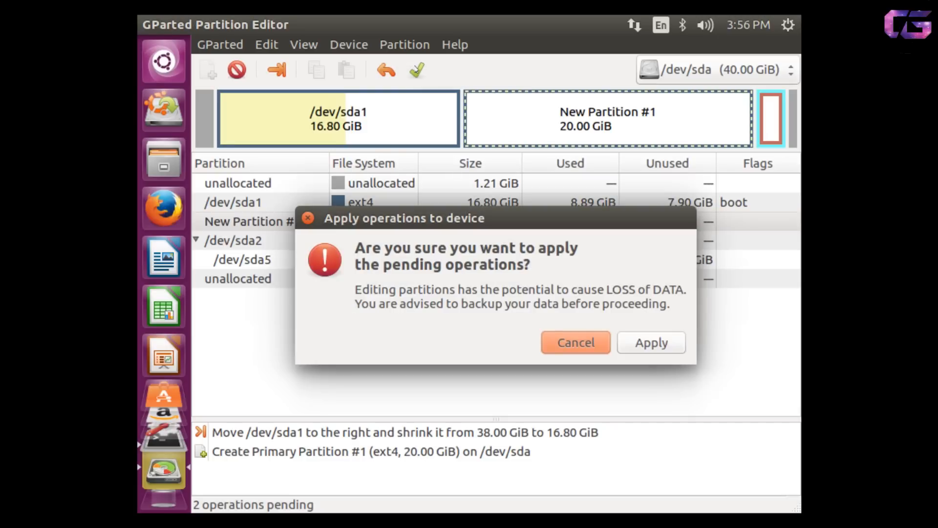
click(647, 341)
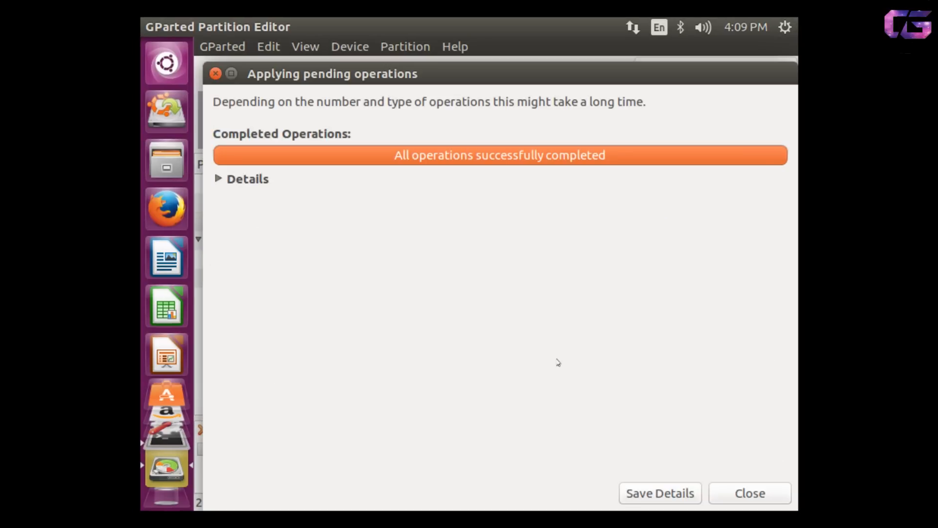
Review the completed GParted operations, then compare the /dev/sda1 and 20 GiB /dev/sda3 partitions.
click(219, 179)
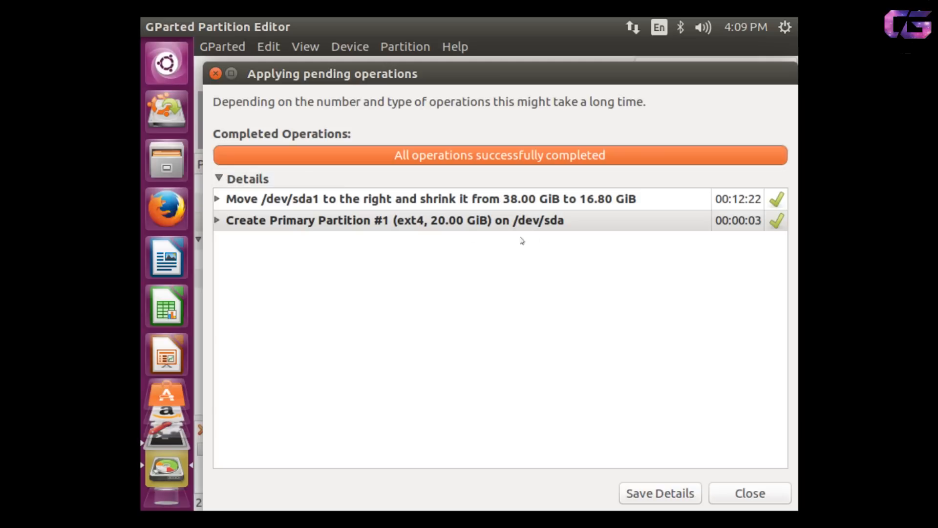
click(746, 493)
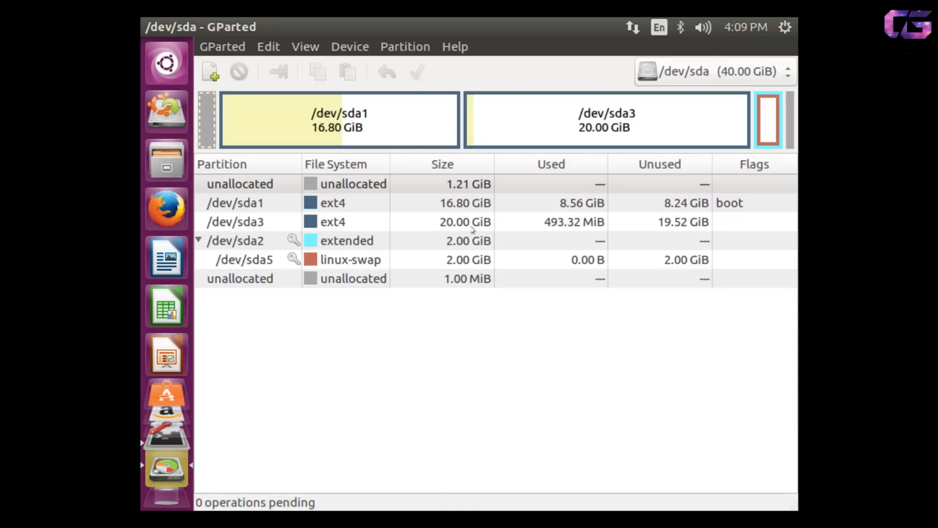
click(454, 223)
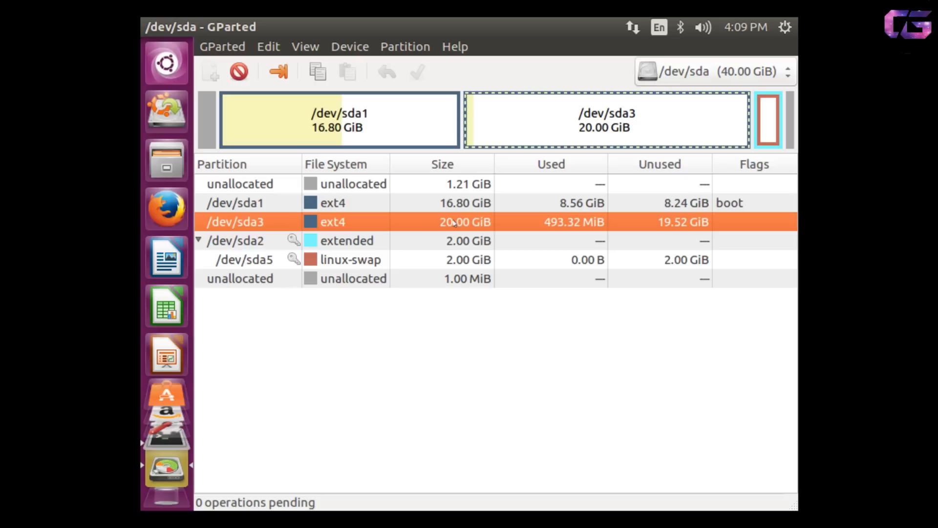
click(509, 206)
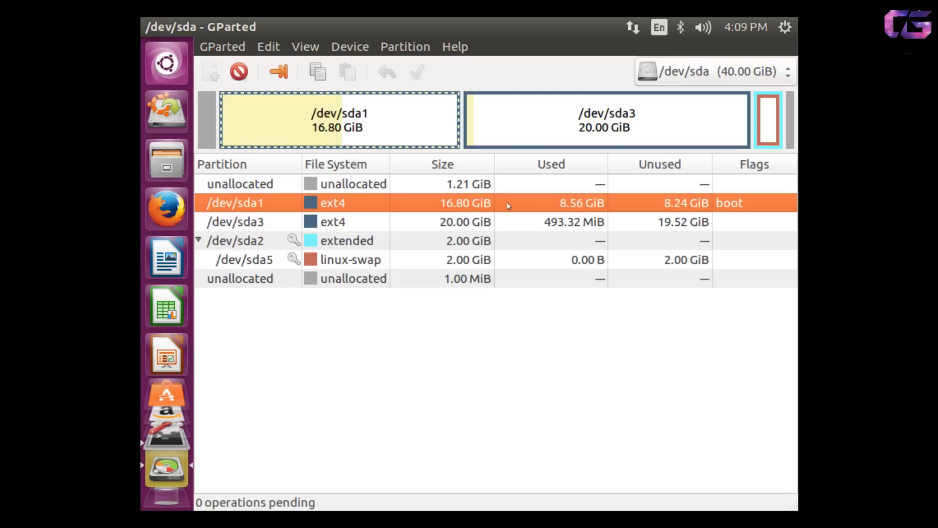
click(420, 221)
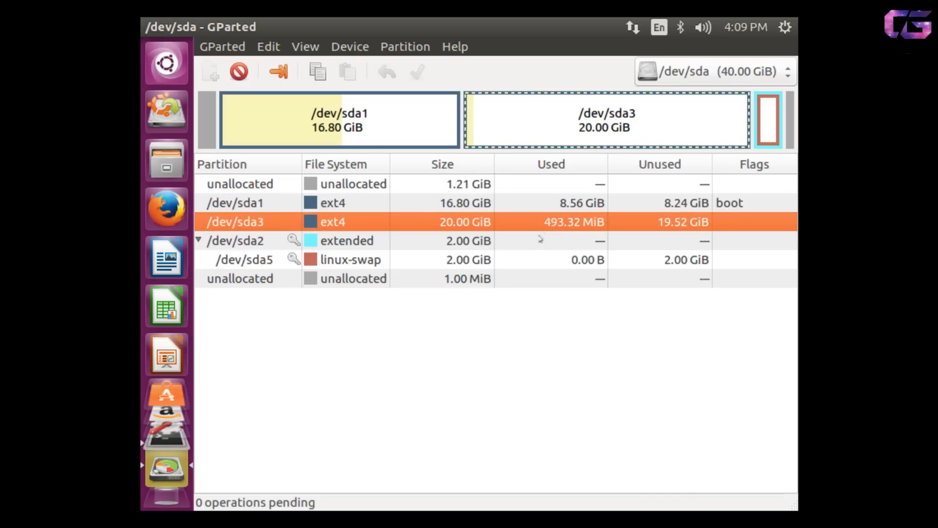
click(471, 205)
click(472, 222)
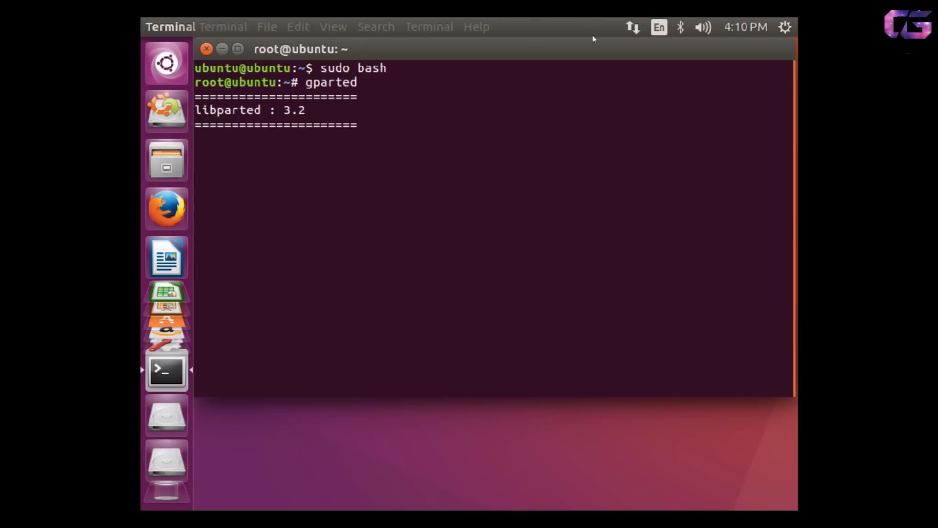
Close the terminal, confirm it, and shut down the Ubuntu live session.
click(206, 48)
click(688, 285)
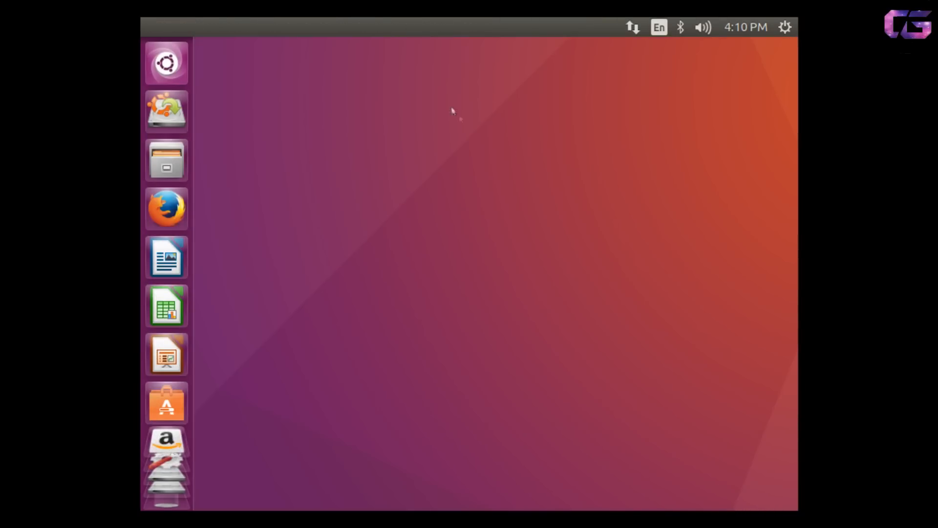
click(785, 28)
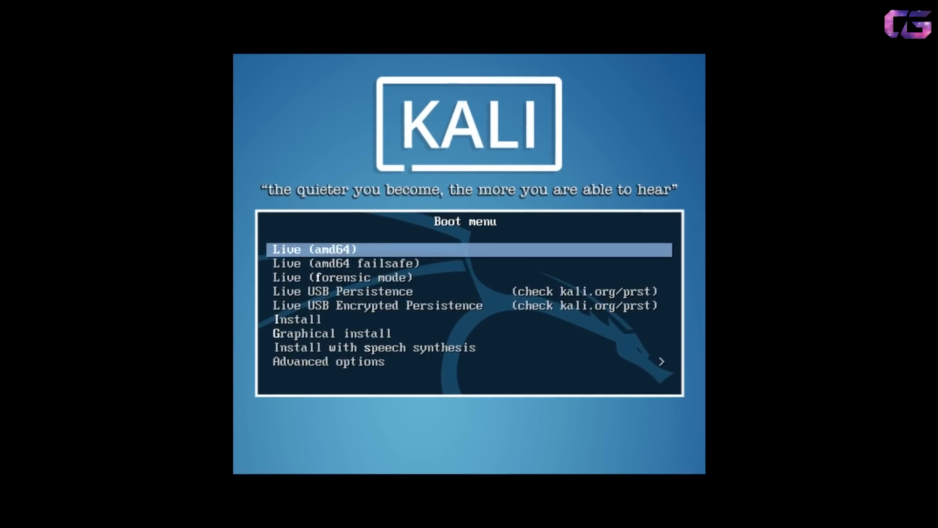
Boot the 'Graphical install' entry from the Kali Linux boot menu.
key(Down)
key(Down)
key(Down)
key(Down)
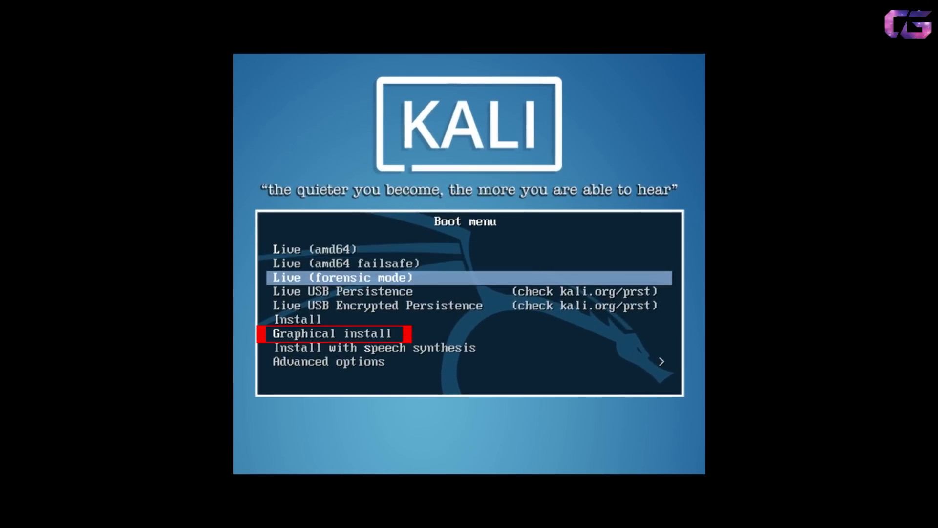
key(Down)
key(Down)
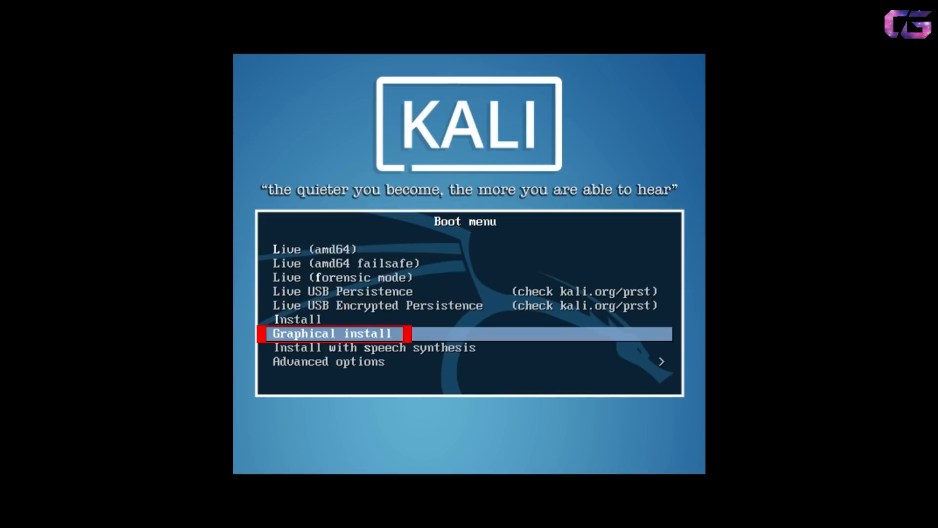
key(Return)
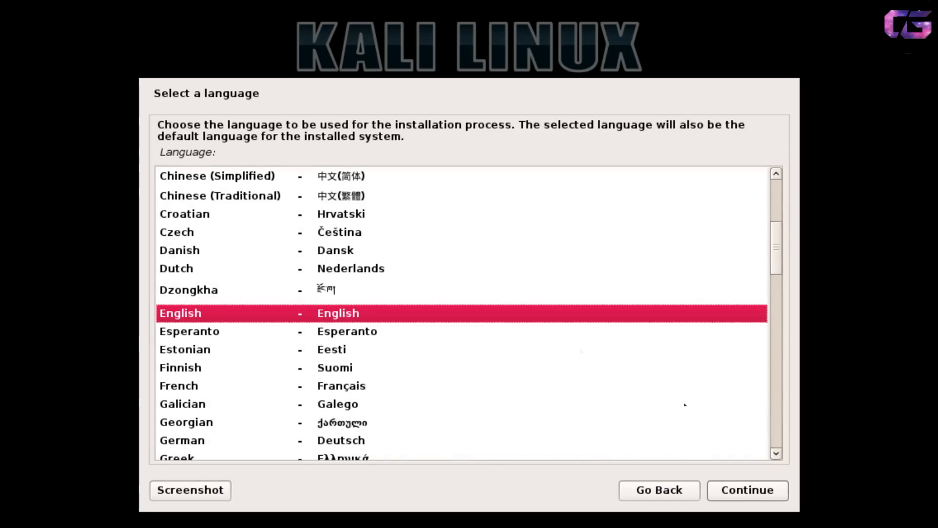
Accept English language, United States location and the American English keymap.
click(737, 487)
click(738, 487)
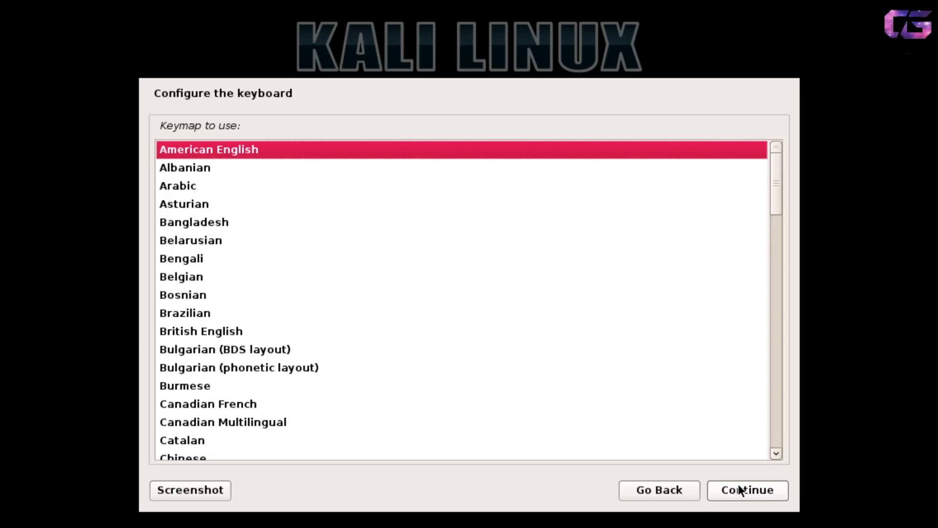
click(739, 488)
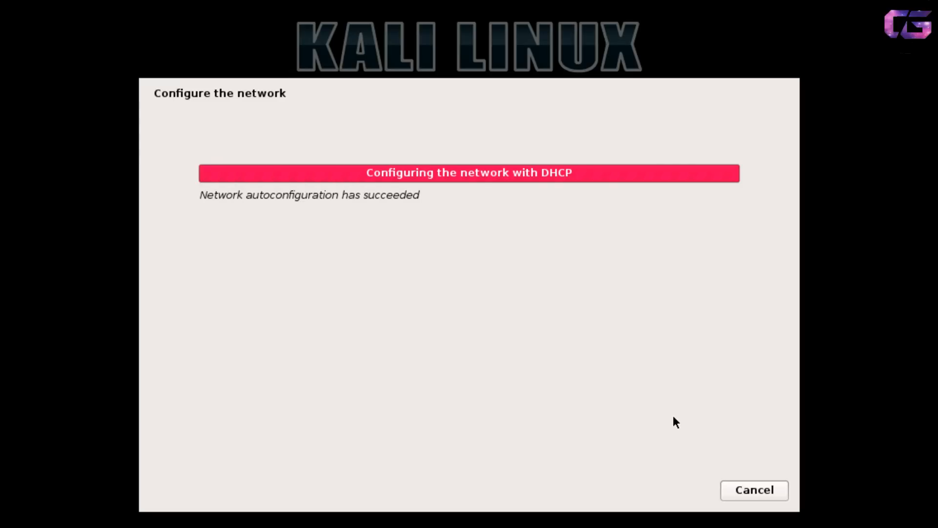
Name the host CyberGod and leave the domain name blank.
text(Cybergod)
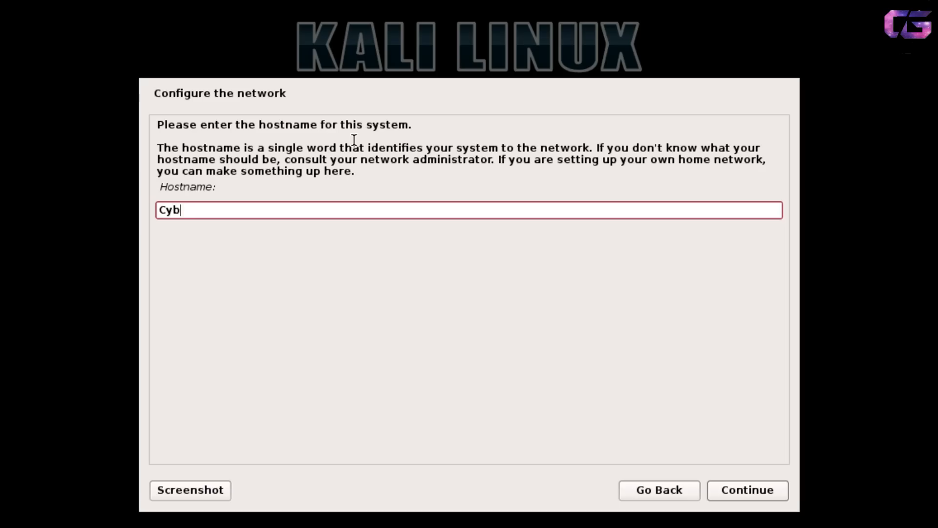
key(BackSpace)
key(BackSpace)
key(BackSpace)
text(God)
key(Return)
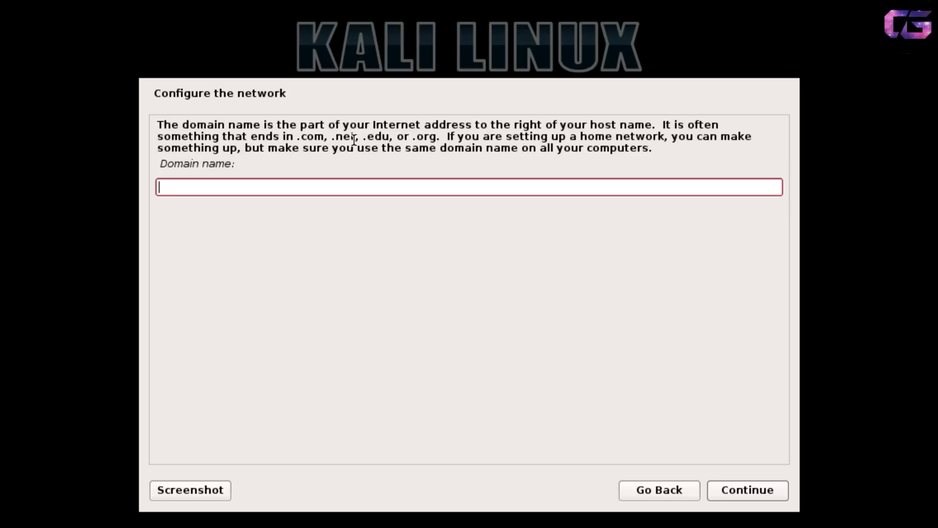
key(Return)
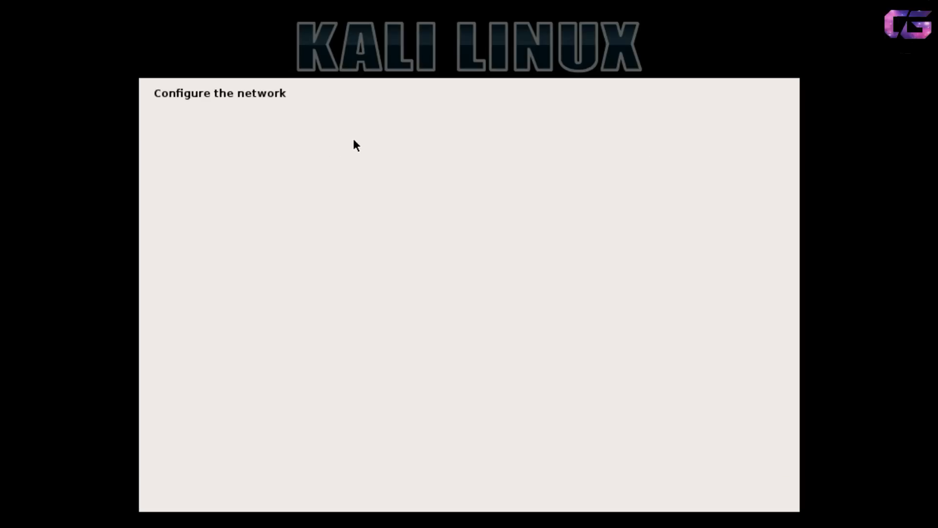
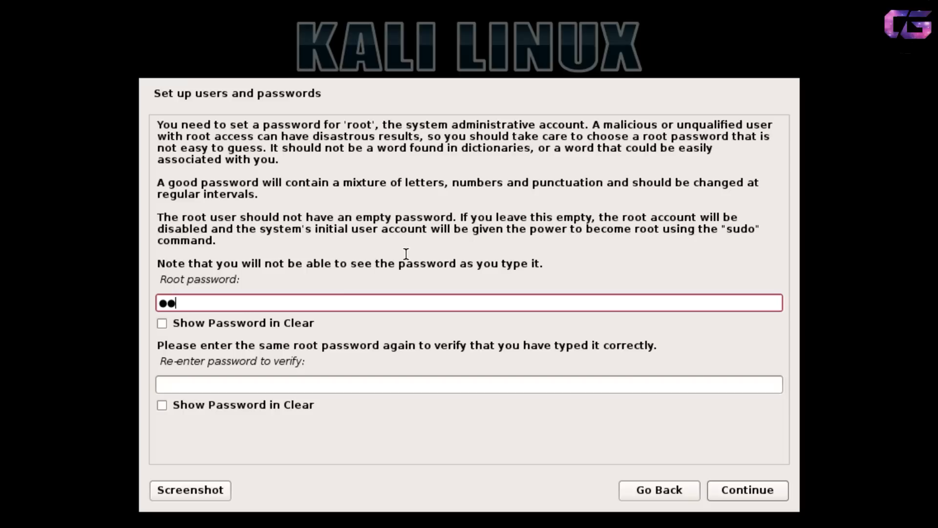
Enter and re-enter the root password, showing both fields in clear text to verify.
key(Tab)
key(Tab)
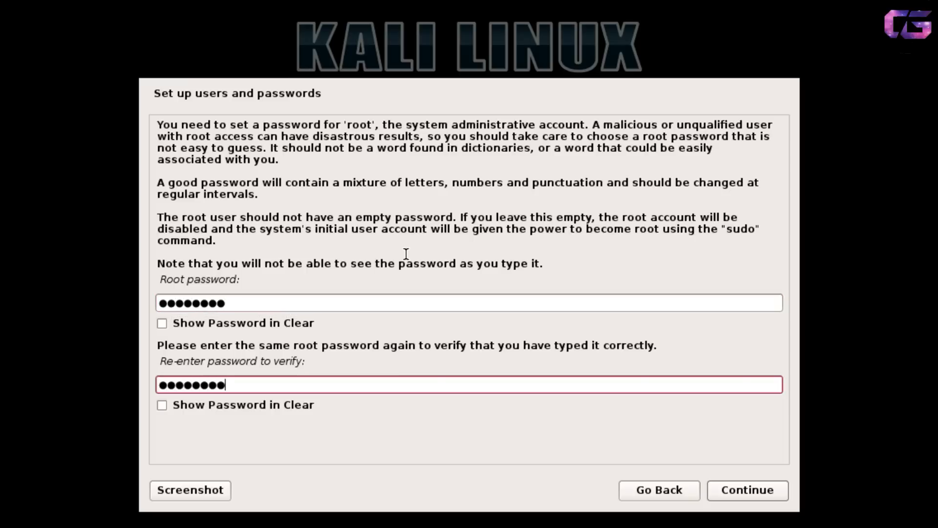
click(270, 405)
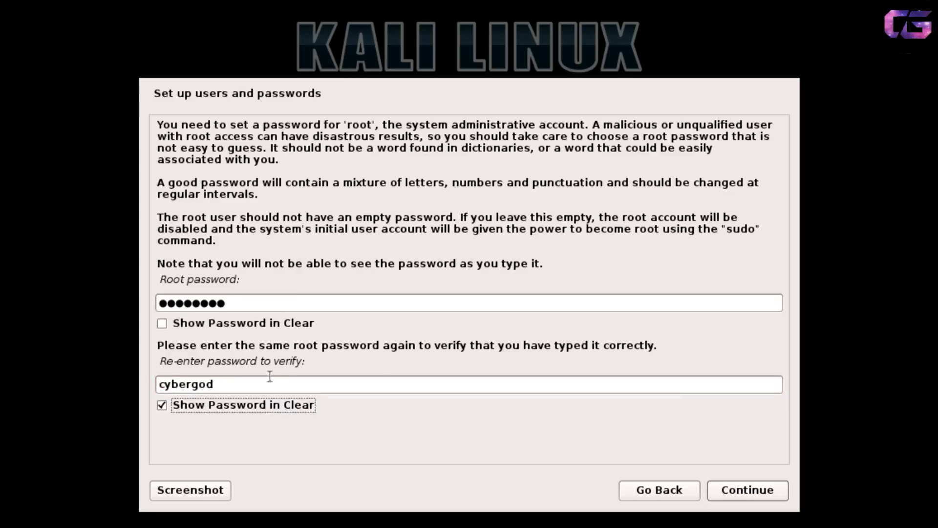
click(243, 326)
click(745, 494)
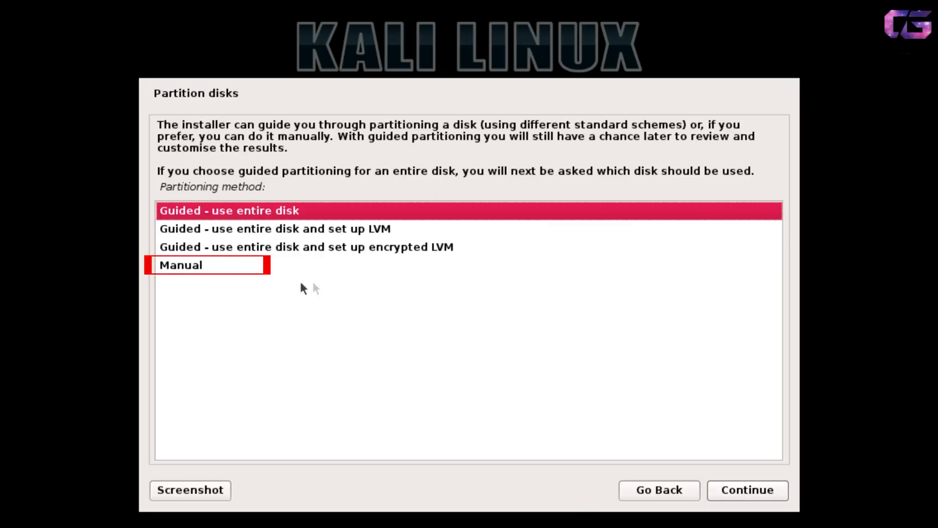
Choose Manual partitioning and delete the 21.5 GB ext4 partition #6 to free its space.
click(252, 268)
double_click(251, 268)
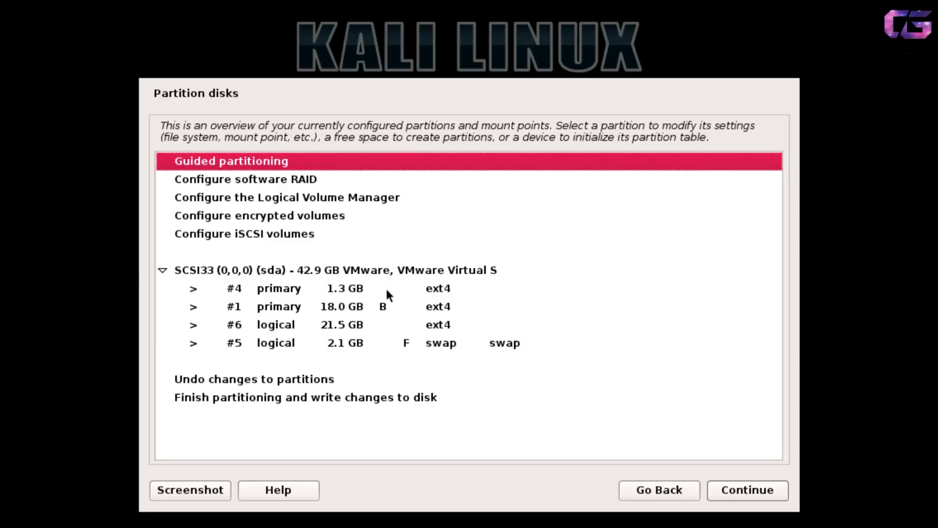
click(379, 329)
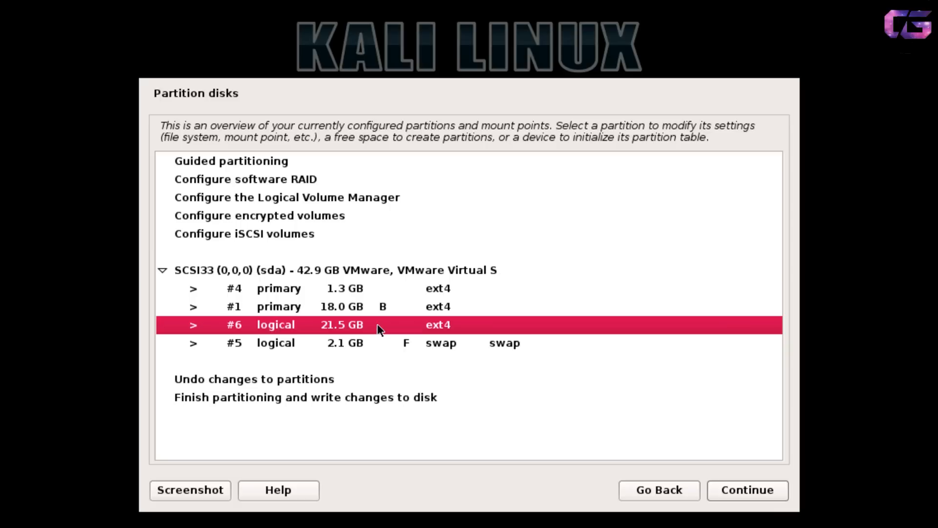
double_click(377, 324)
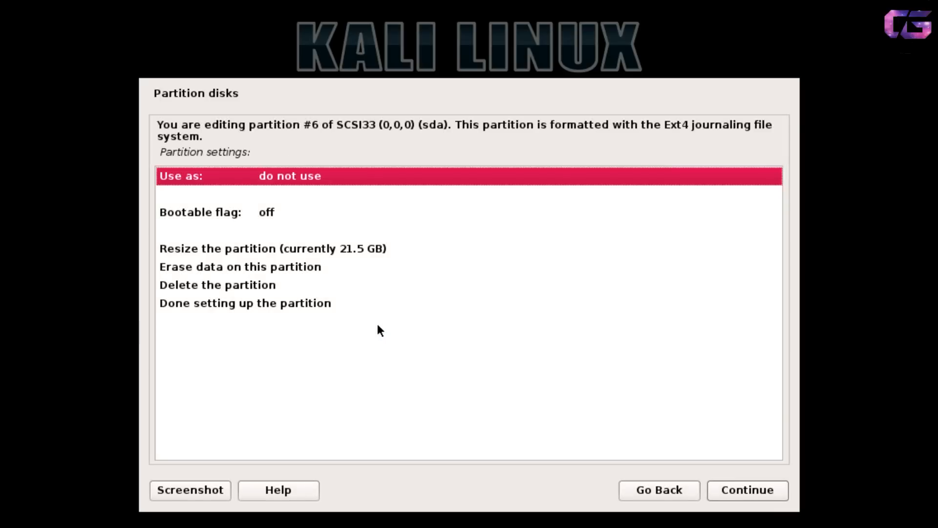
click(284, 249)
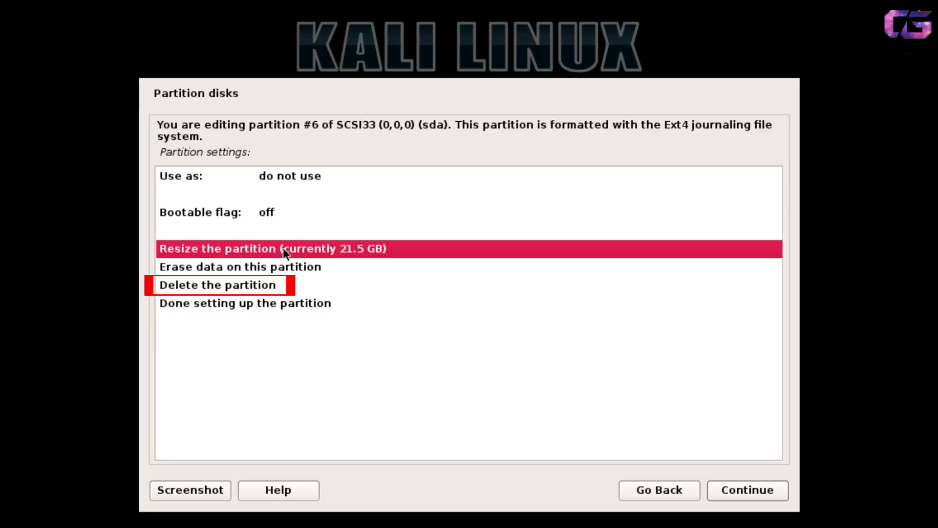
click(312, 266)
double_click(282, 288)
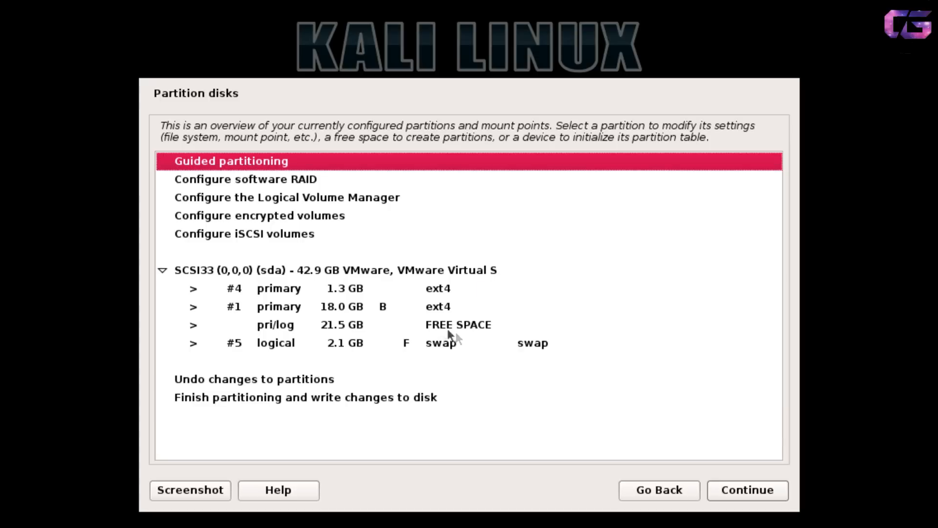
Guided-partition the 21.5 GB free space with all files in one partition, then approve writing changes.
click(413, 324)
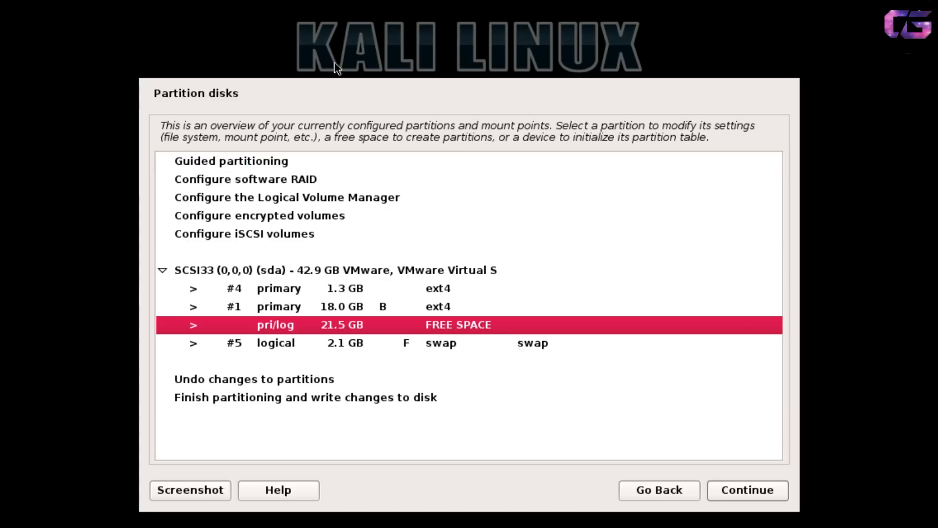
double_click(262, 160)
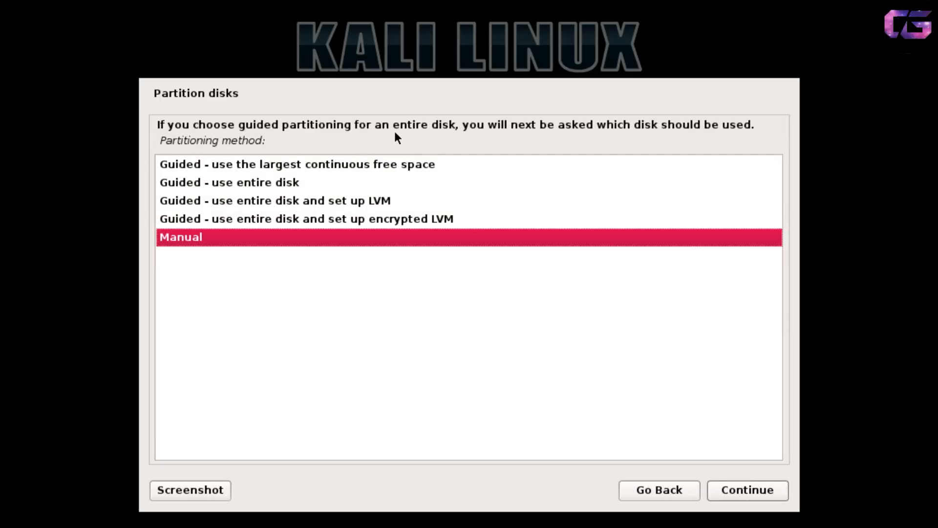
click(393, 157)
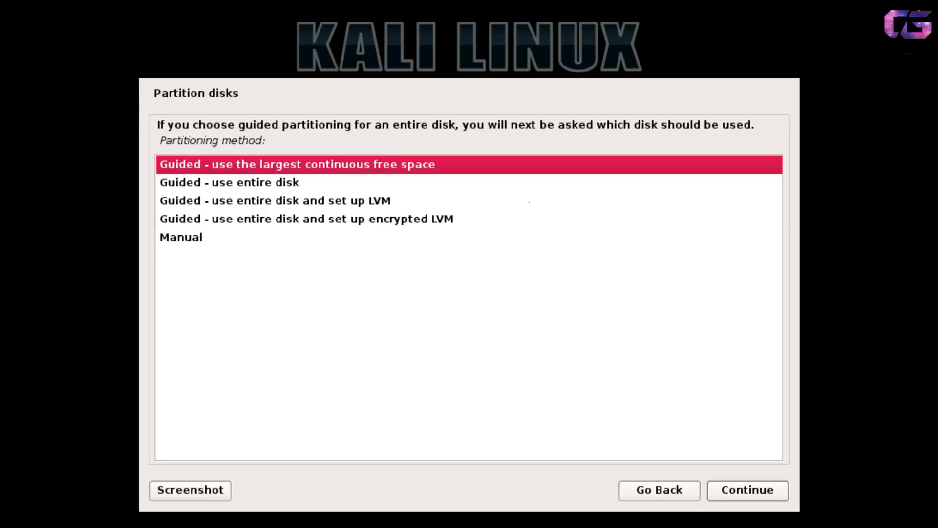
click(743, 491)
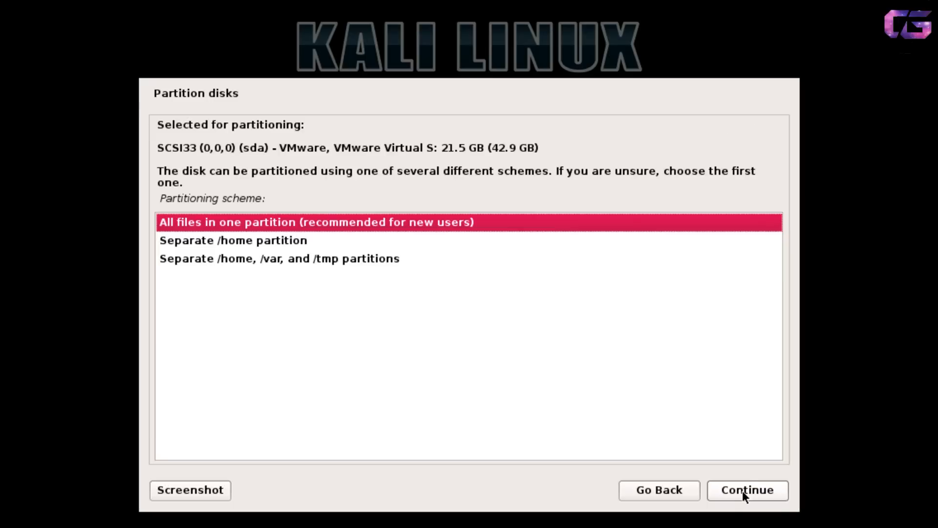
click(743, 491)
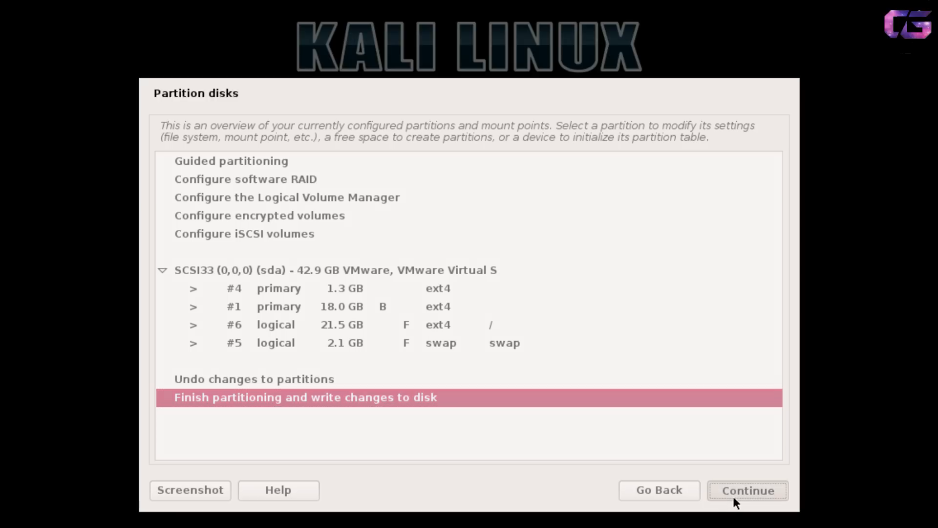
click(733, 496)
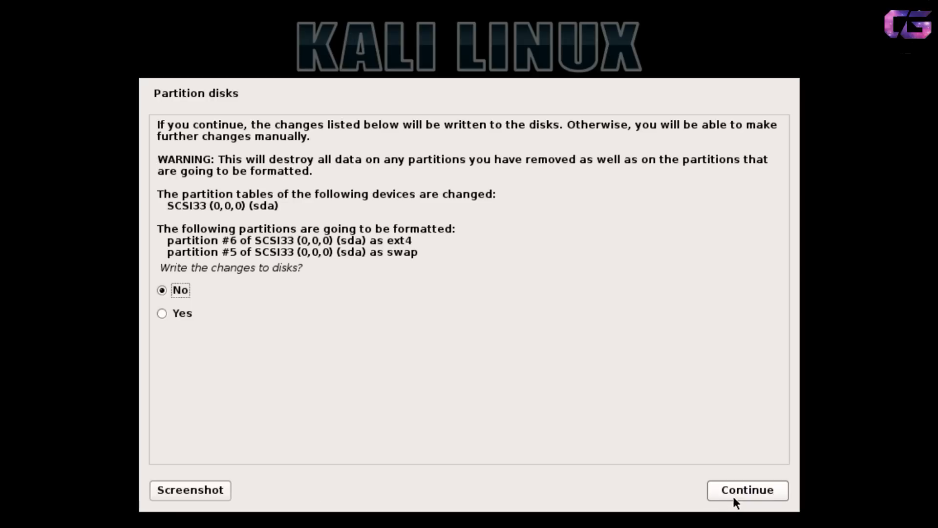
click(216, 312)
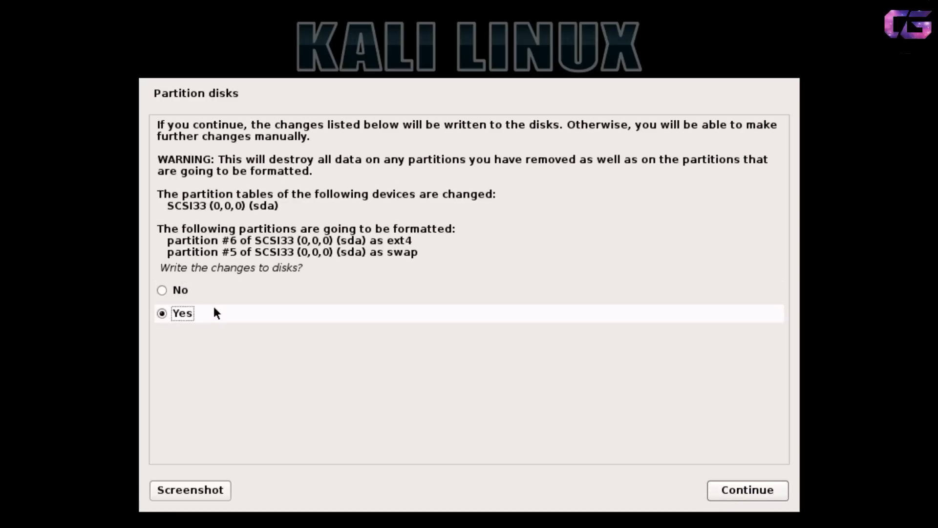
Format the new partitions, then install GRUB to the master boot record on /dev/sda.
click(747, 491)
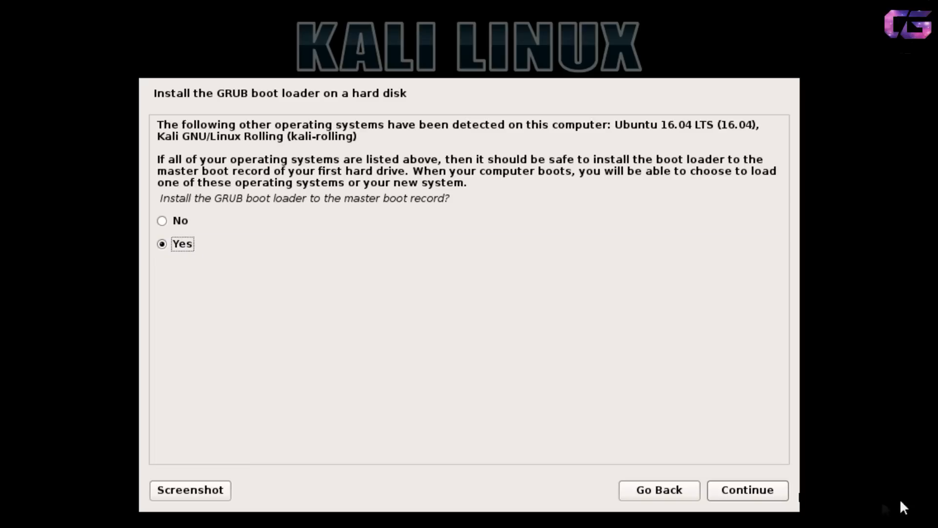
click(763, 490)
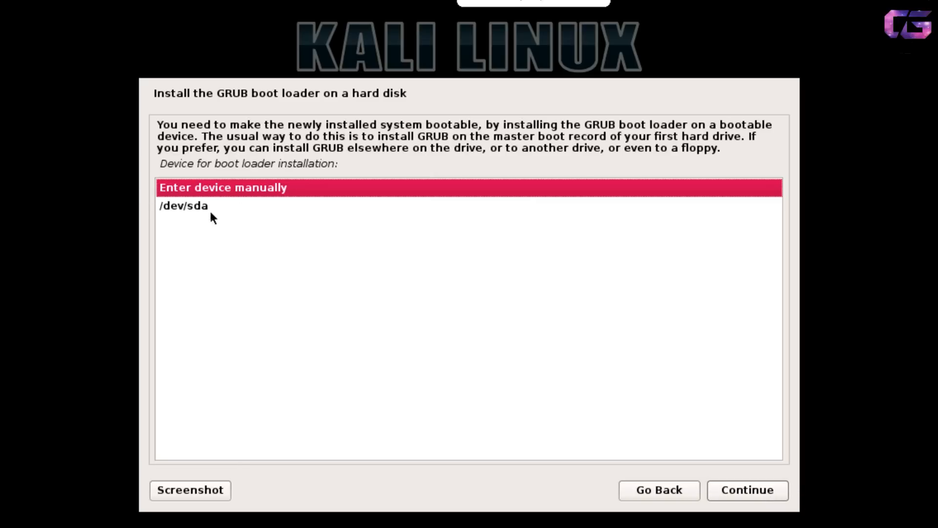
click(226, 208)
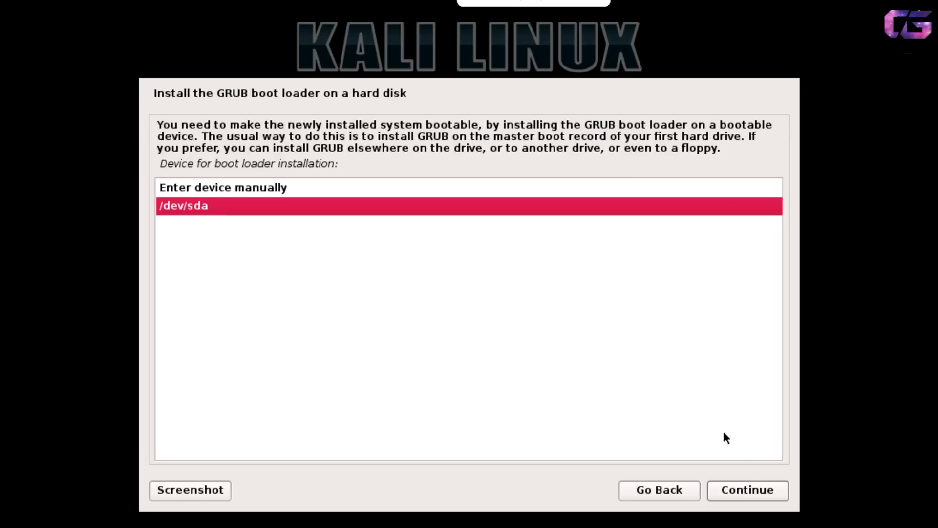
click(744, 491)
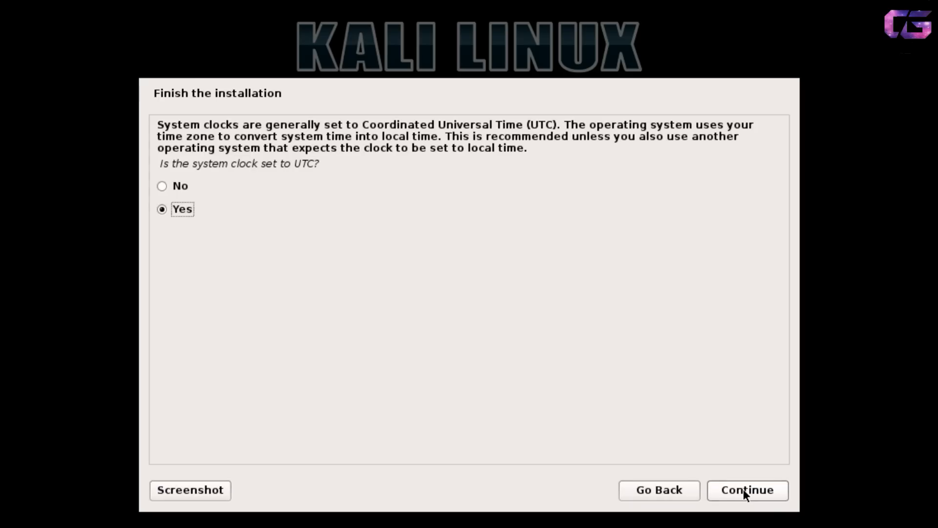
Keep the system clock on UTC and continue past Installation complete to reboot.
click(744, 493)
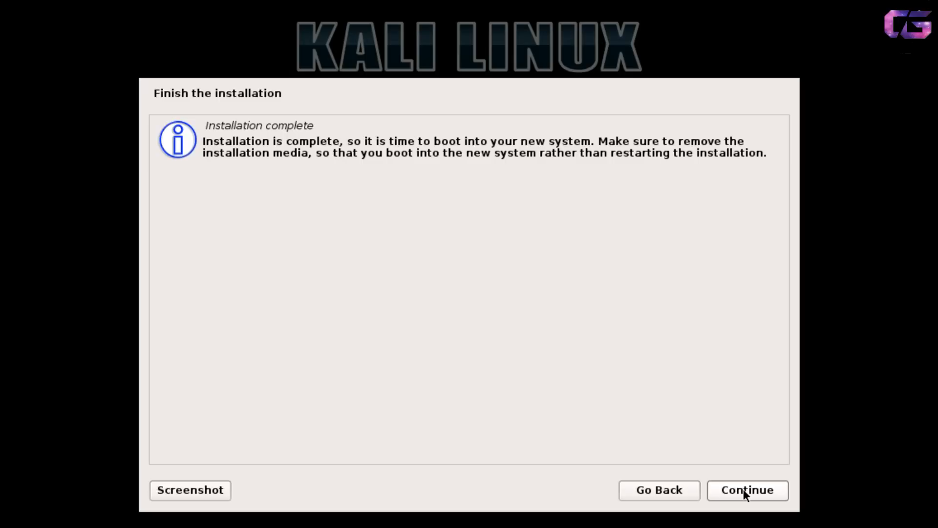
click(744, 492)
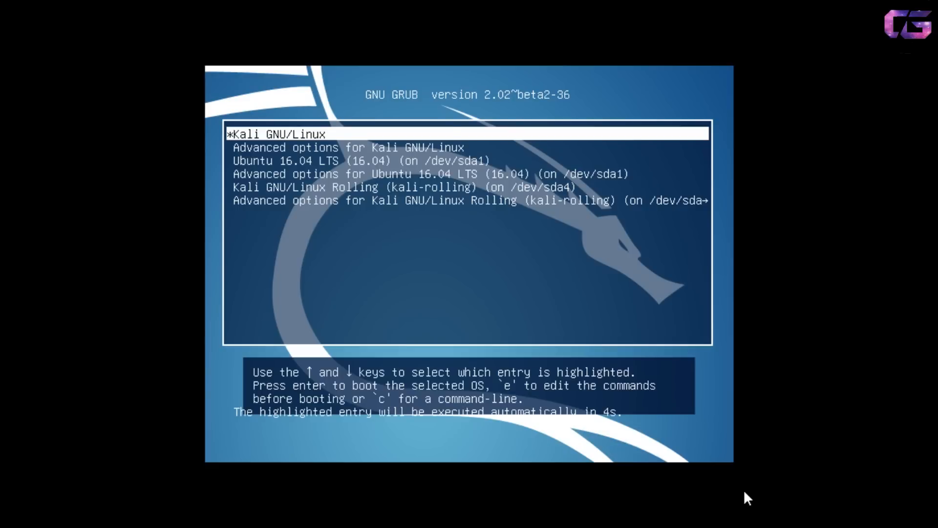
Browse the GRUB entries including Ubuntu 16.04 LTS, then boot Kali GNU/Linux.
key(Down)
key(Down)
key(Up)
key(Up)
key(Down)
key(Down)
key(Up)
key(Up)
key(Down)
key(Down)
key(Down)
key(Up)
key(Up)
key(Up)
key(Down)
key(Down)
key(Up)
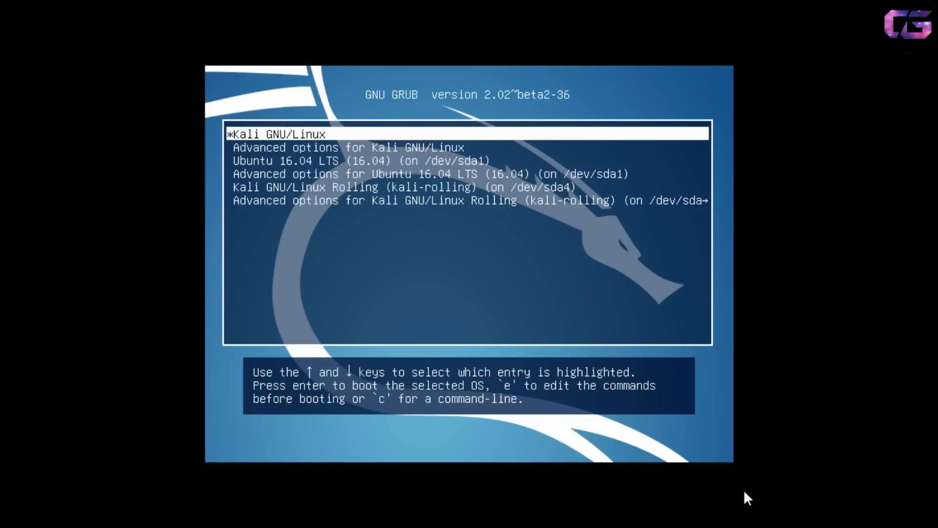
key(Return)
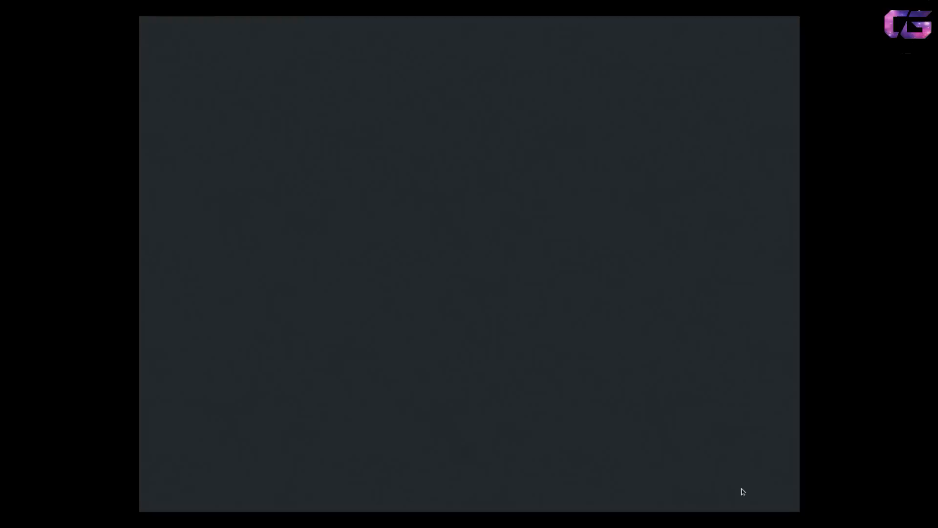
Sign in to Kali Linux as root with the root password.
key(Return)
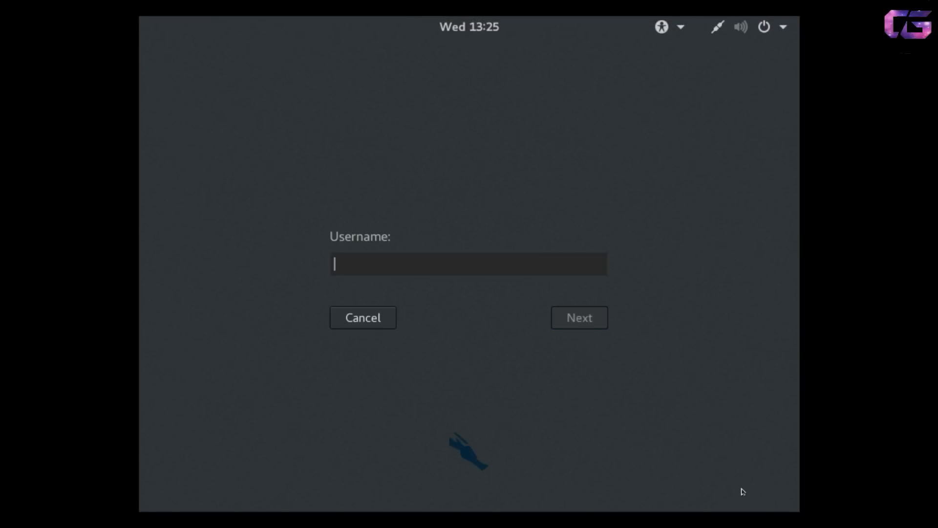
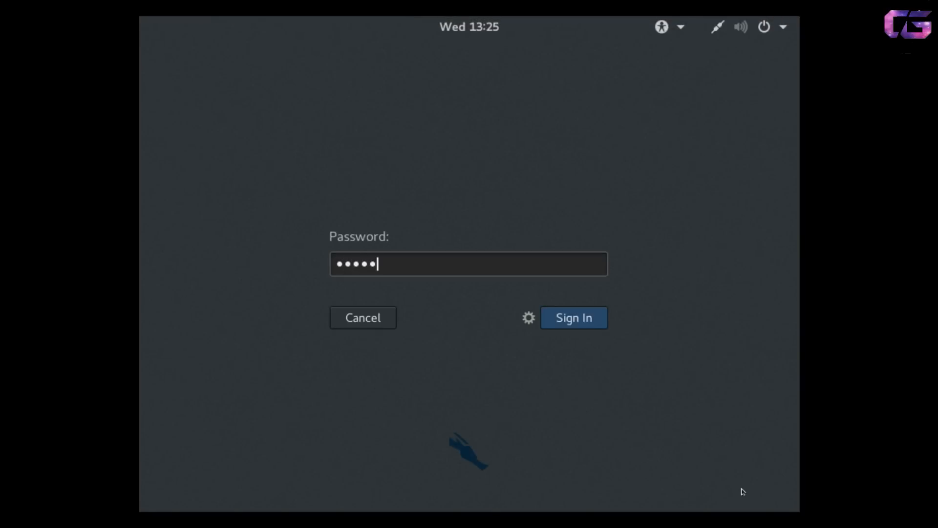
key(Return)
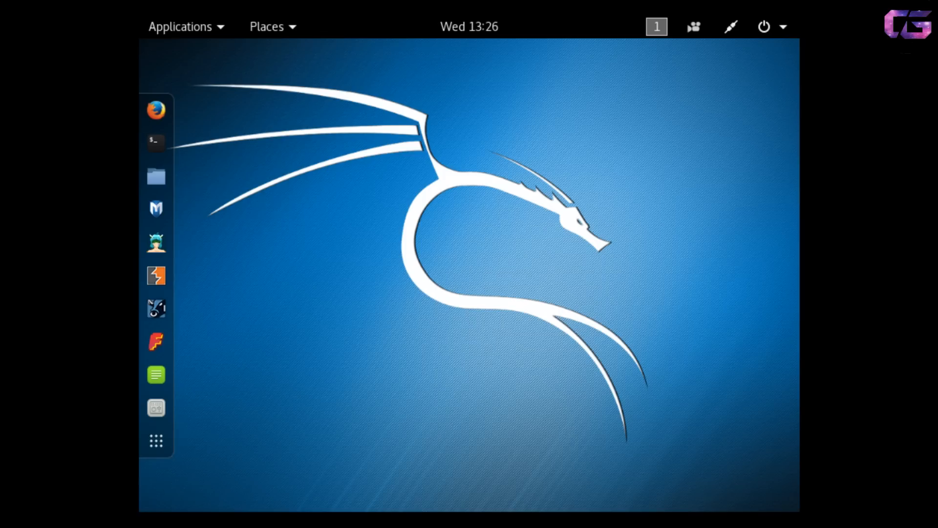
From the top-right system status menu, bring up the power-off options and restart Kali.
click(782, 28)
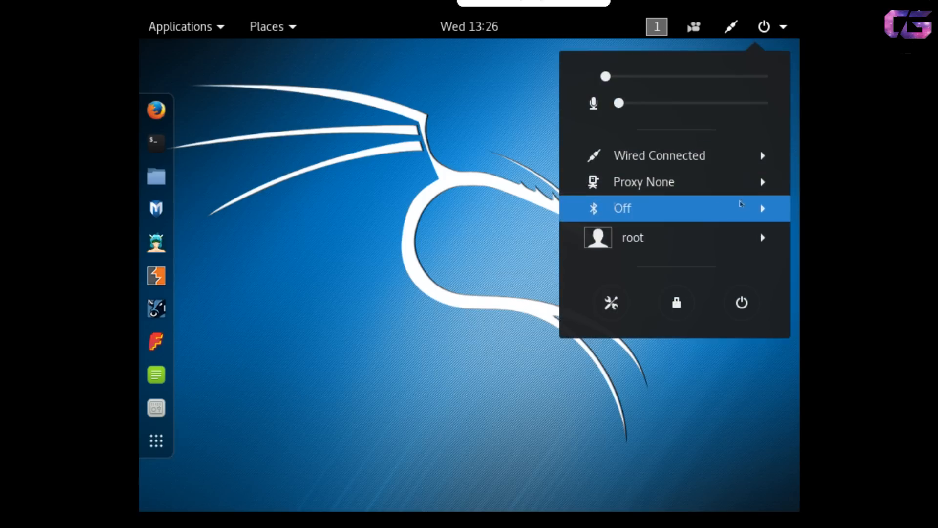
click(350, 241)
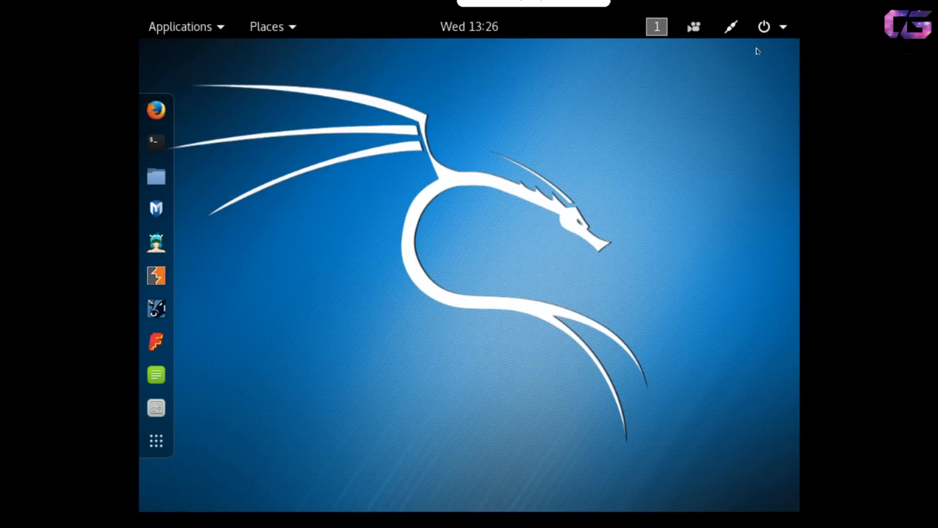
click(764, 28)
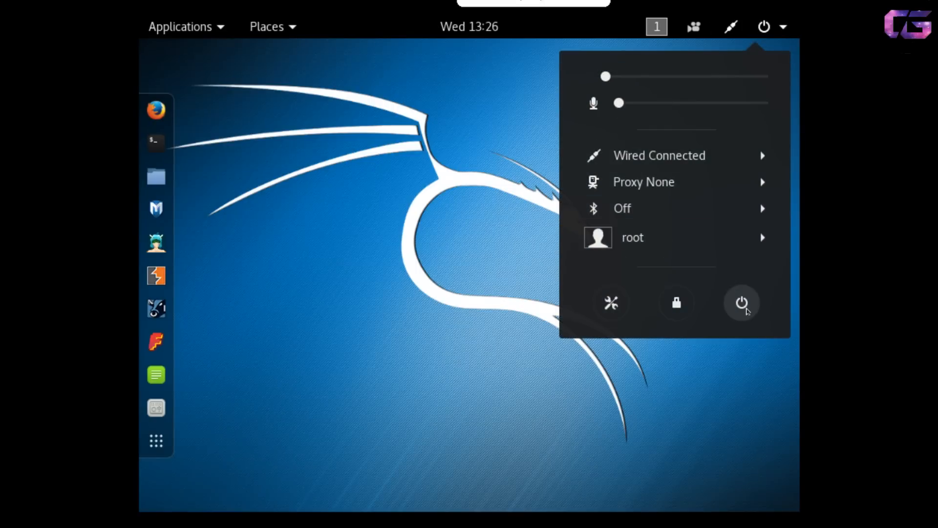
click(743, 307)
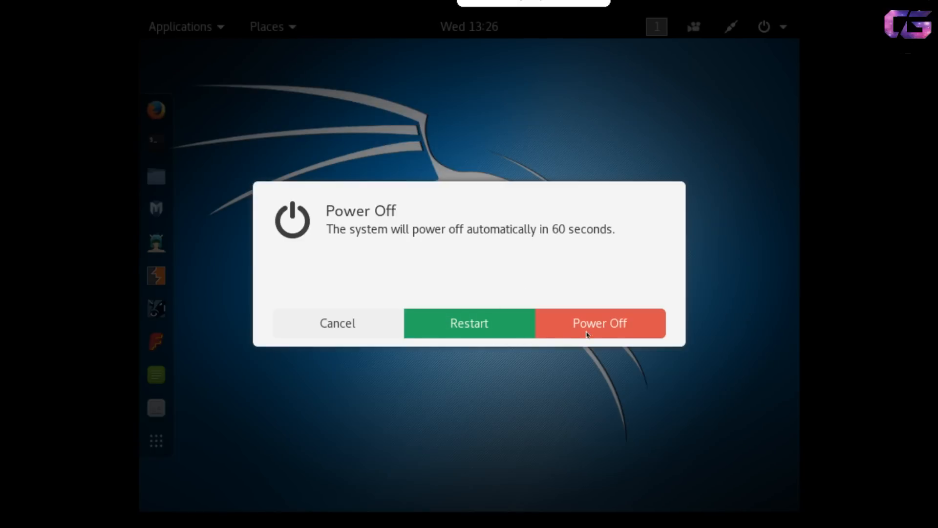
key(Escape)
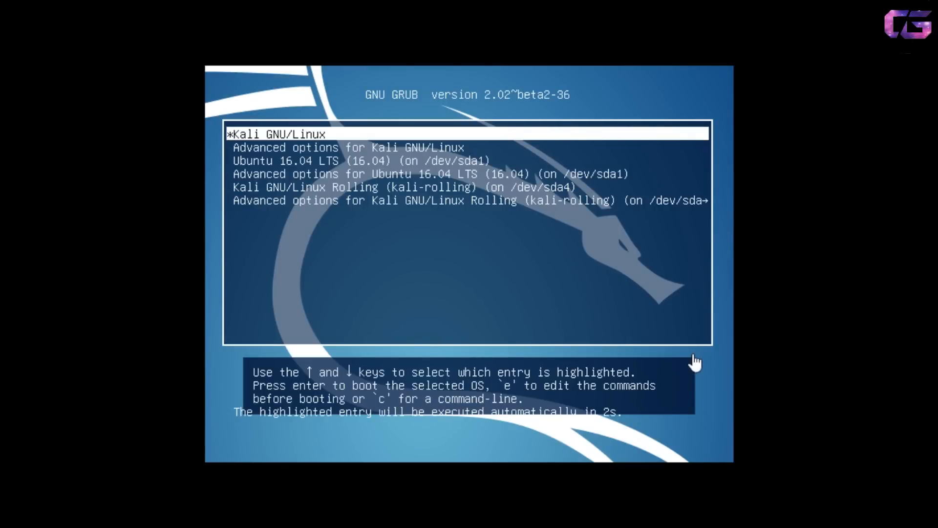
Highlight 'Ubuntu 16.04 LTS (16.04) (on /dev/sda1)' in the GRUB menu and boot it.
key(Down)
key(Down)
key(Down)
key(Down)
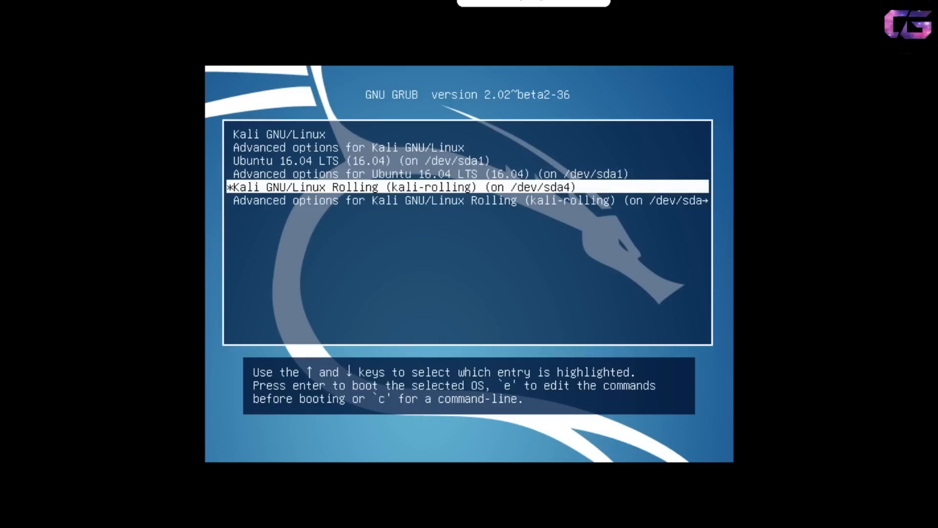
key(Up)
key(Up)
key(Down)
key(Up)
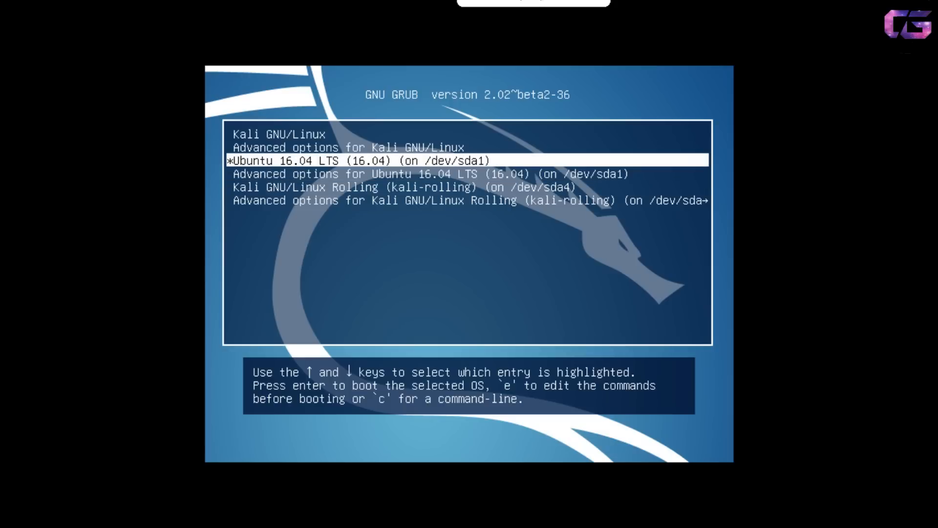
key(Return)
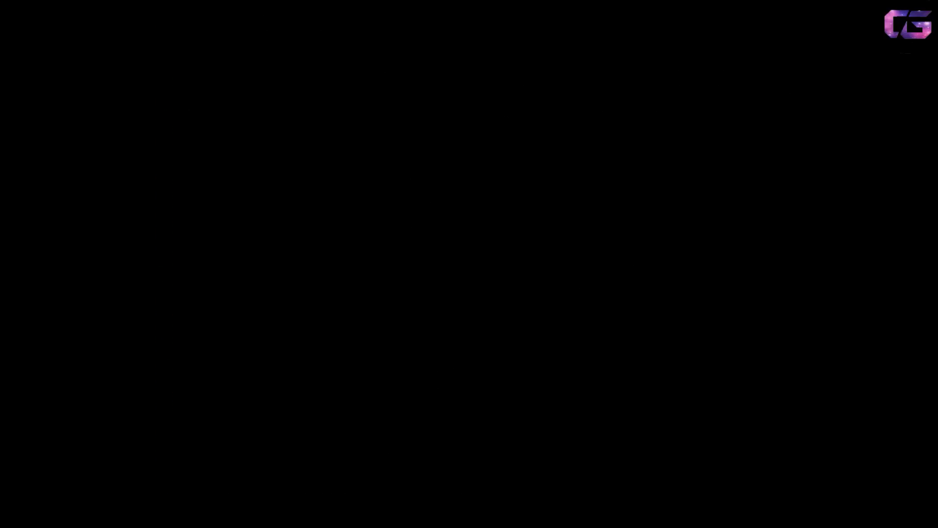
Log in to Ubuntu with the account password, set the VM to full screen, and check the session menu.
text(•••••••••)
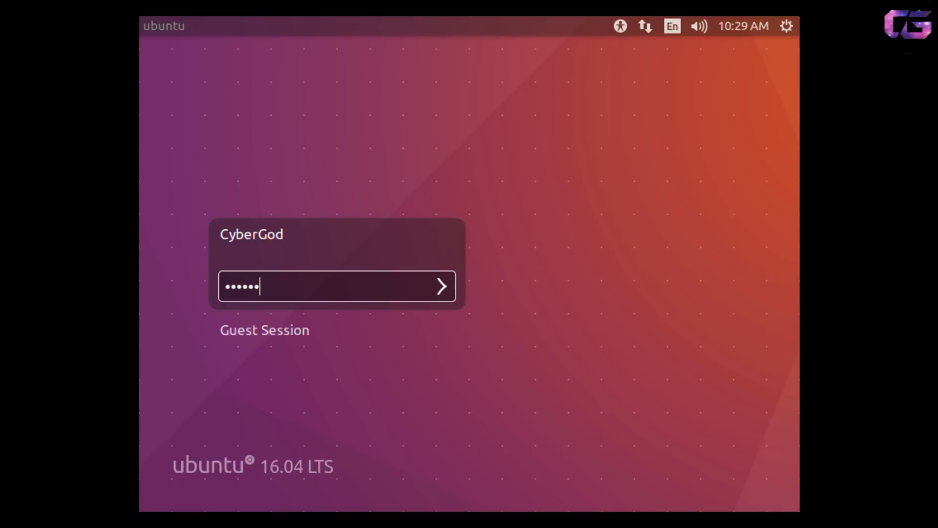
key(Return)
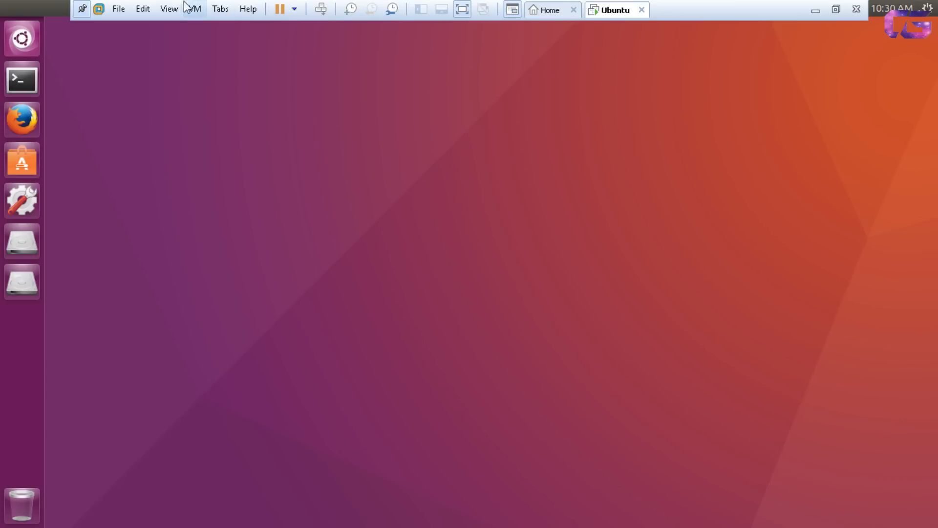
click(164, 9)
click(179, 32)
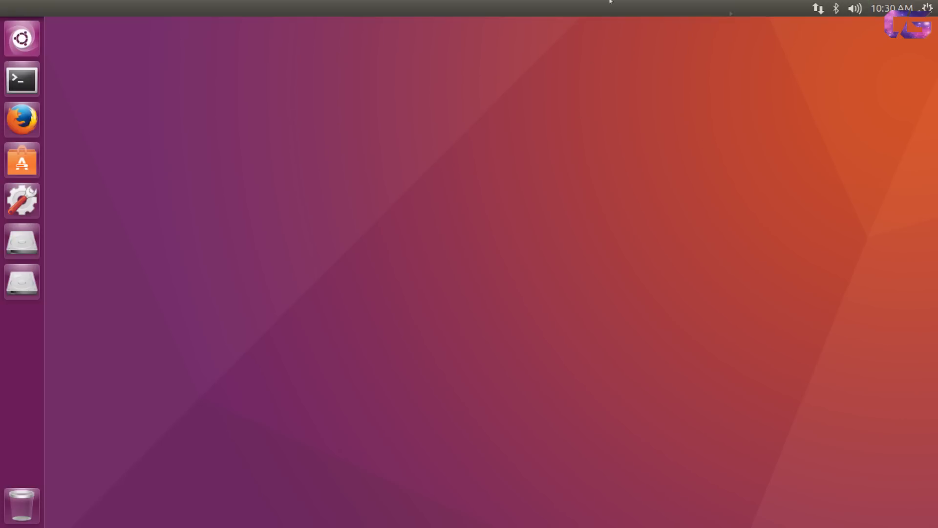
click(927, 7)
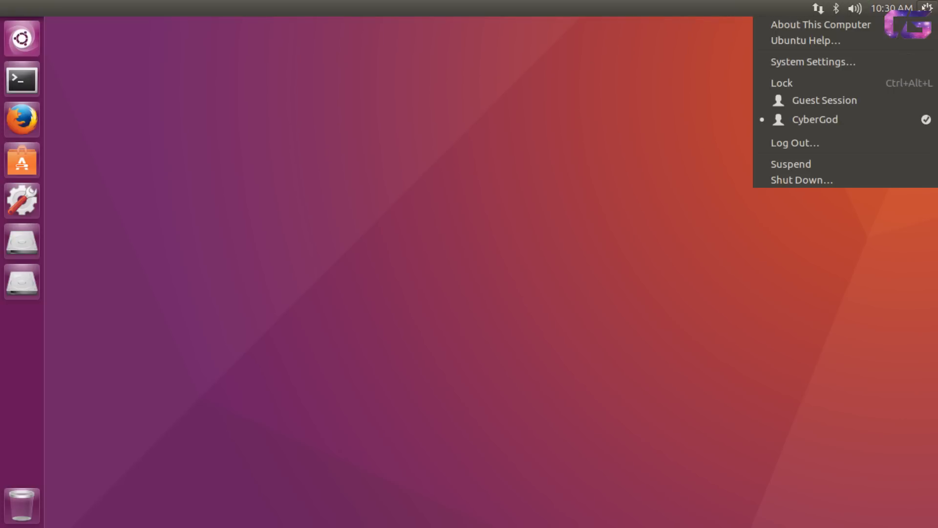
click(656, 120)
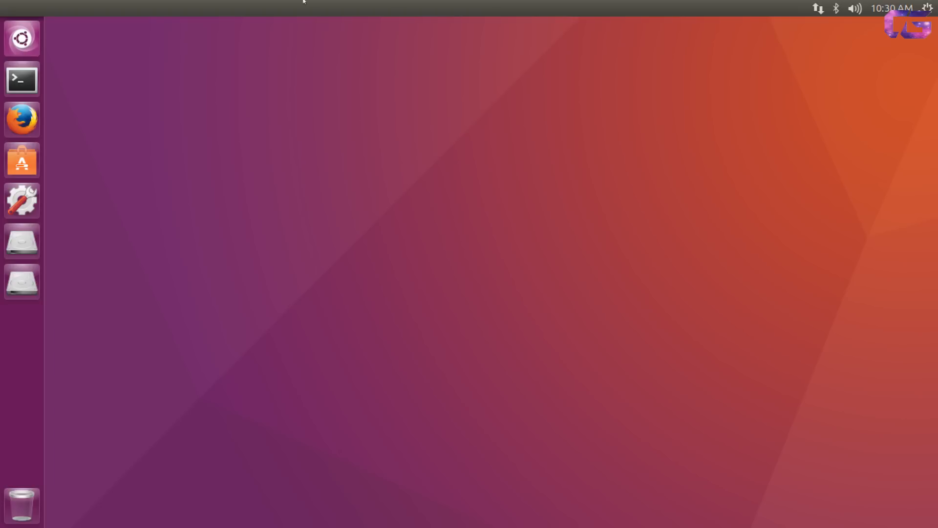